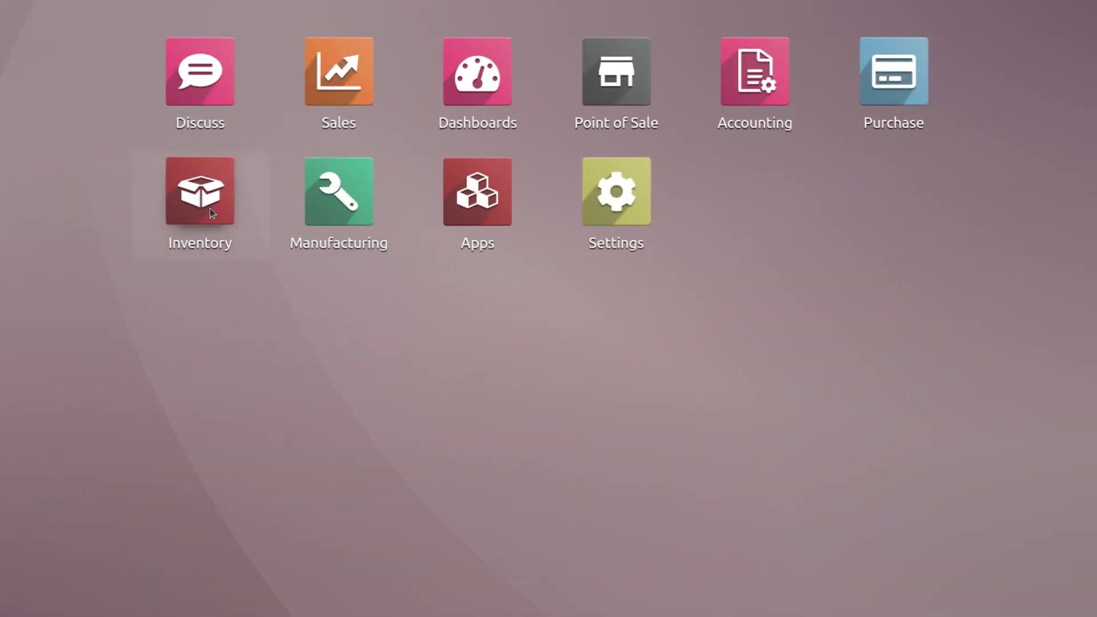
Review the Internal Transfers operation type's reservation method in Inventory, then return to Overview
click(212, 213)
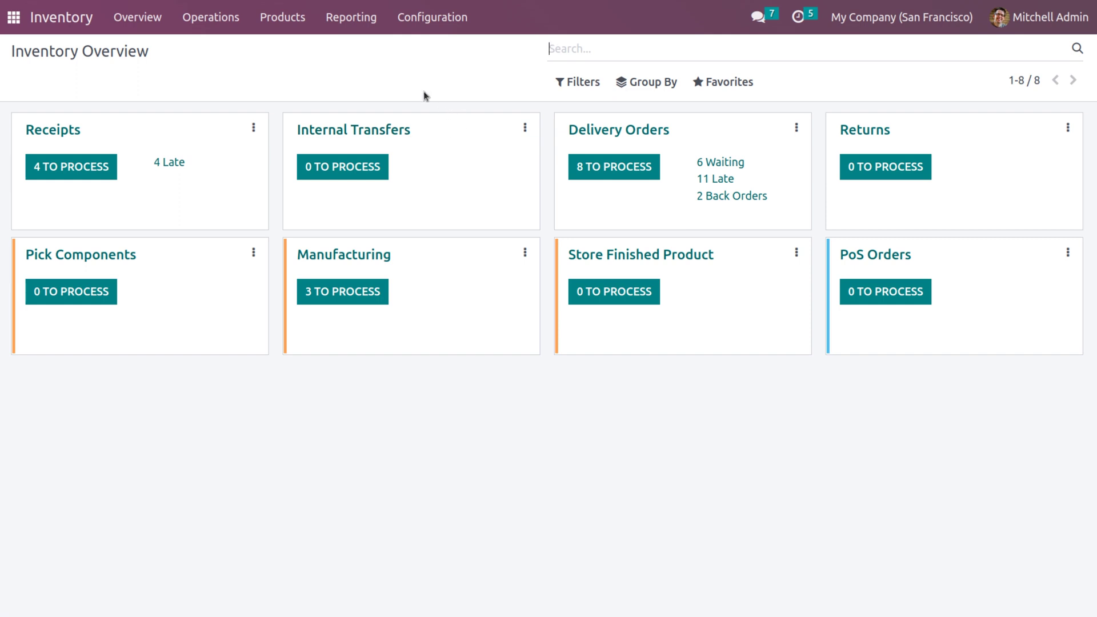
click(432, 23)
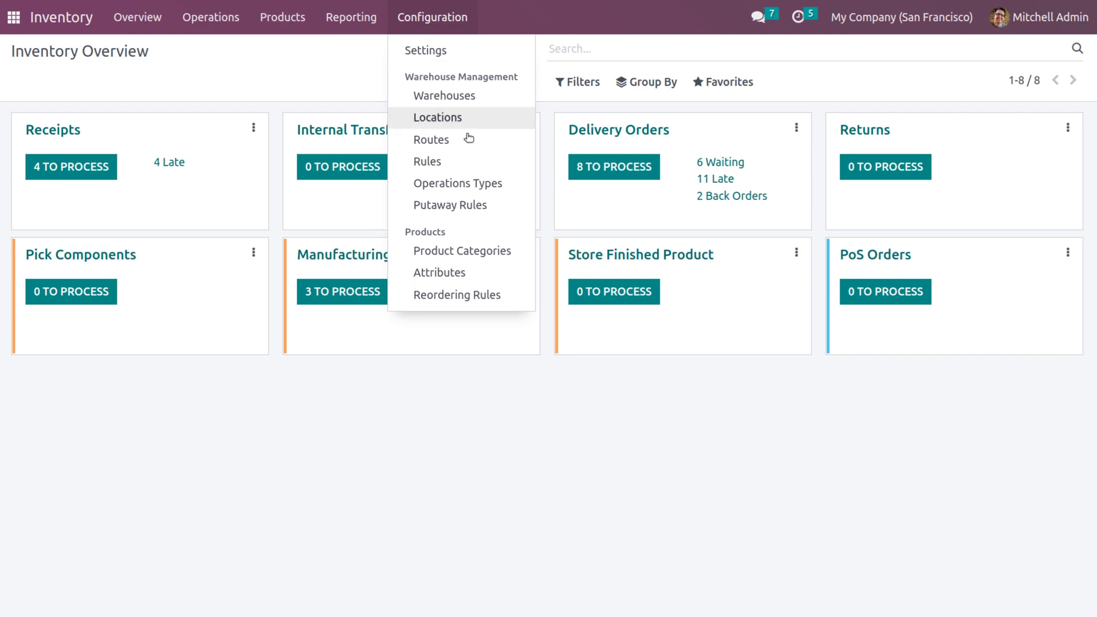
click(477, 184)
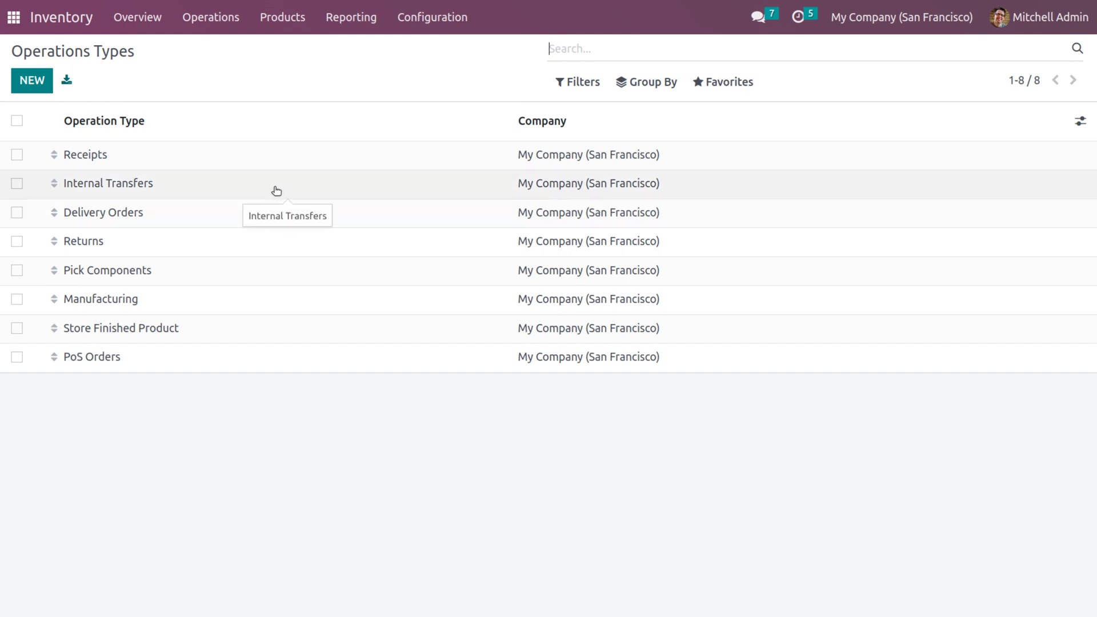
click(277, 191)
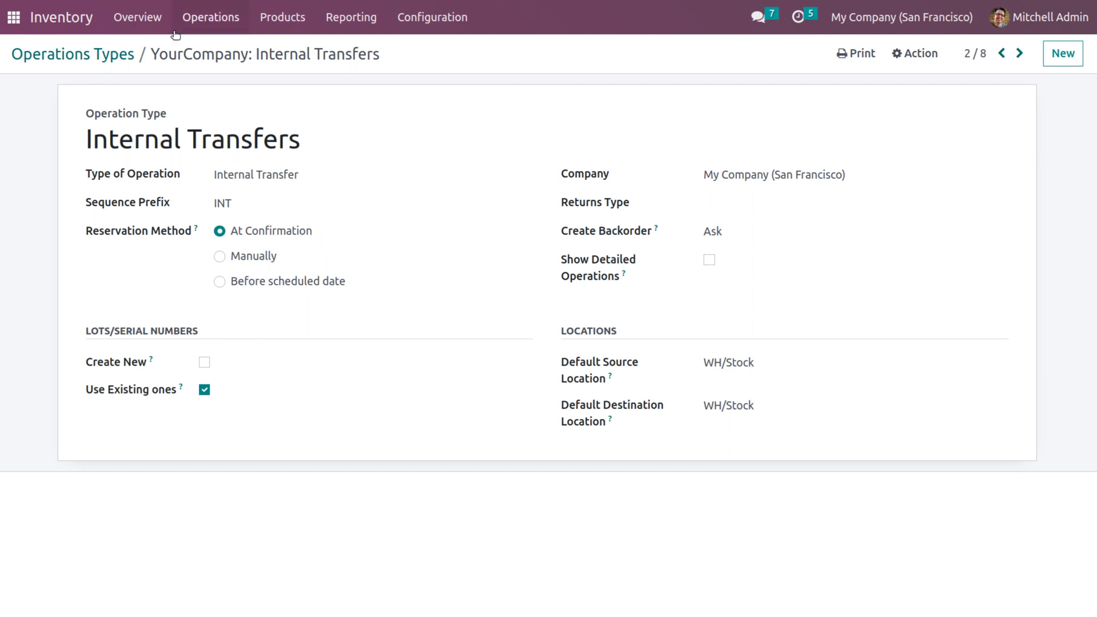
click(155, 25)
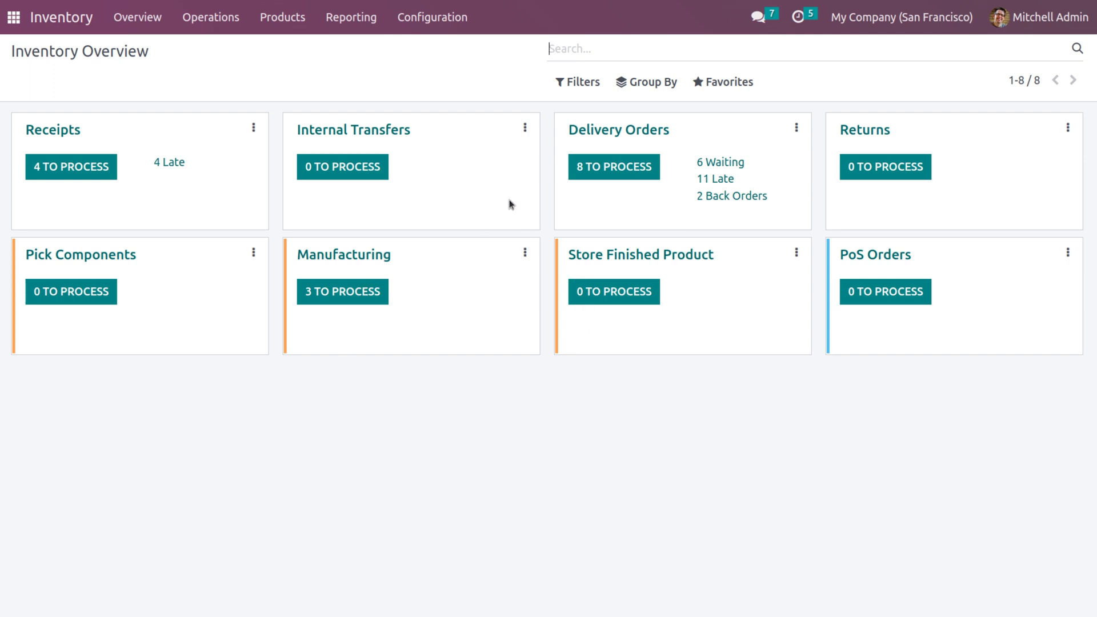
Set YourCompany's outgoing shipments to 'Pack goods, send goods in output and then deliver (3 steps)' and save
click(421, 26)
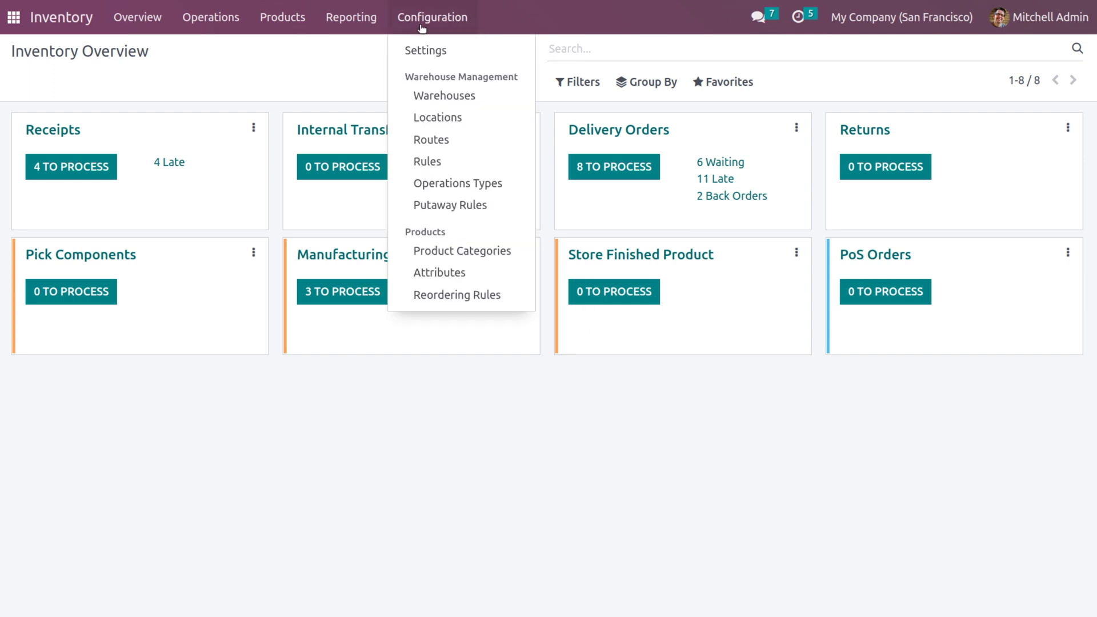
click(433, 57)
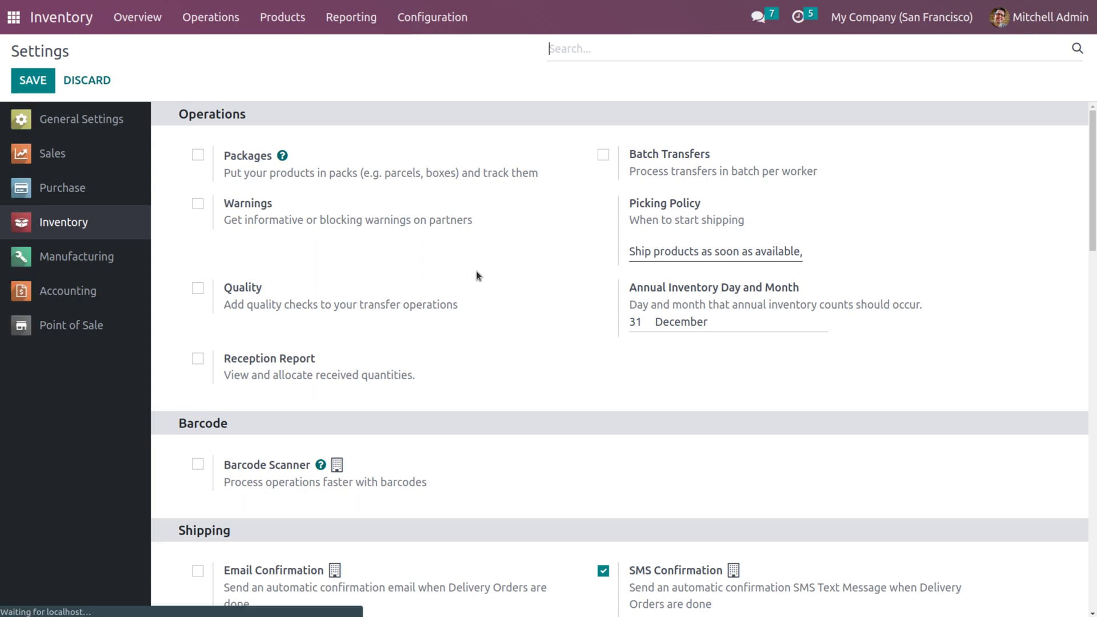
scroll(519, 375, down, 10)
scroll(519, 375, down, 10)
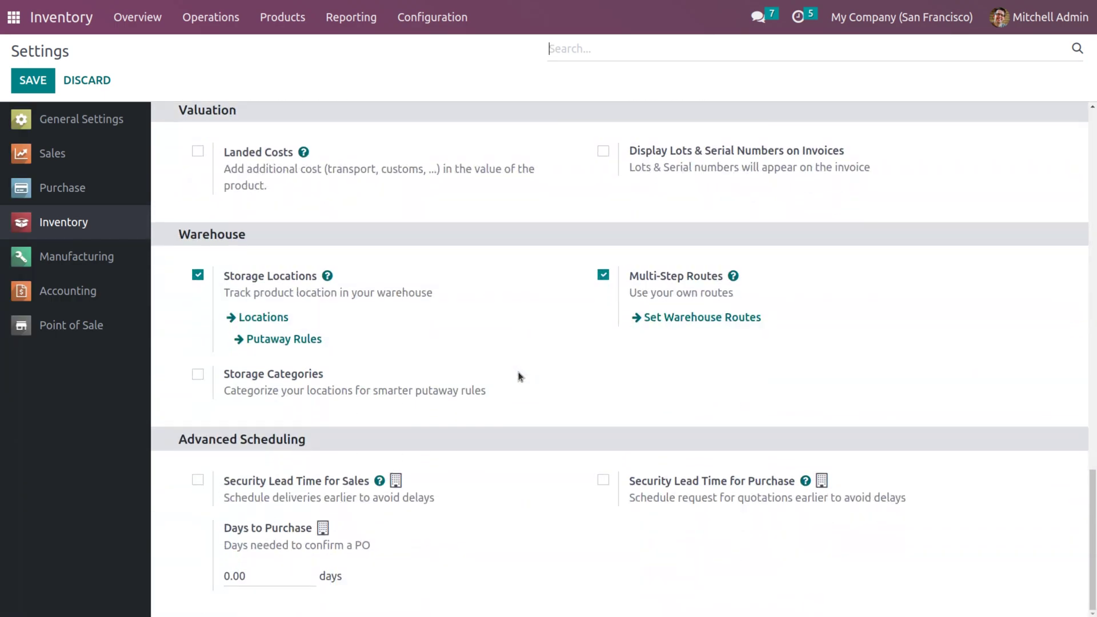
click(661, 319)
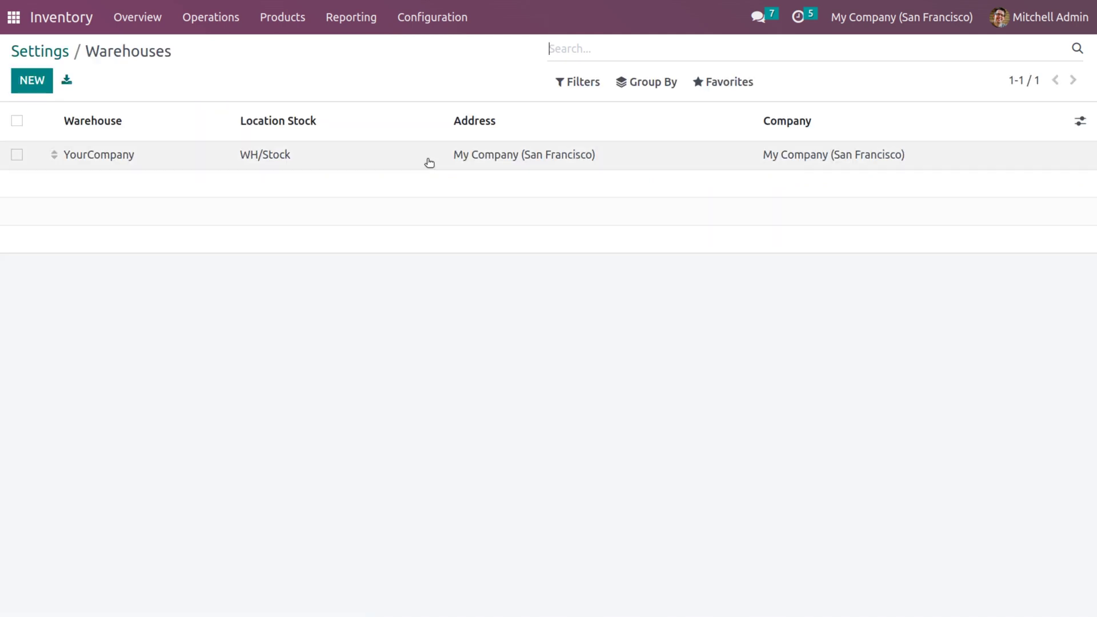
click(428, 162)
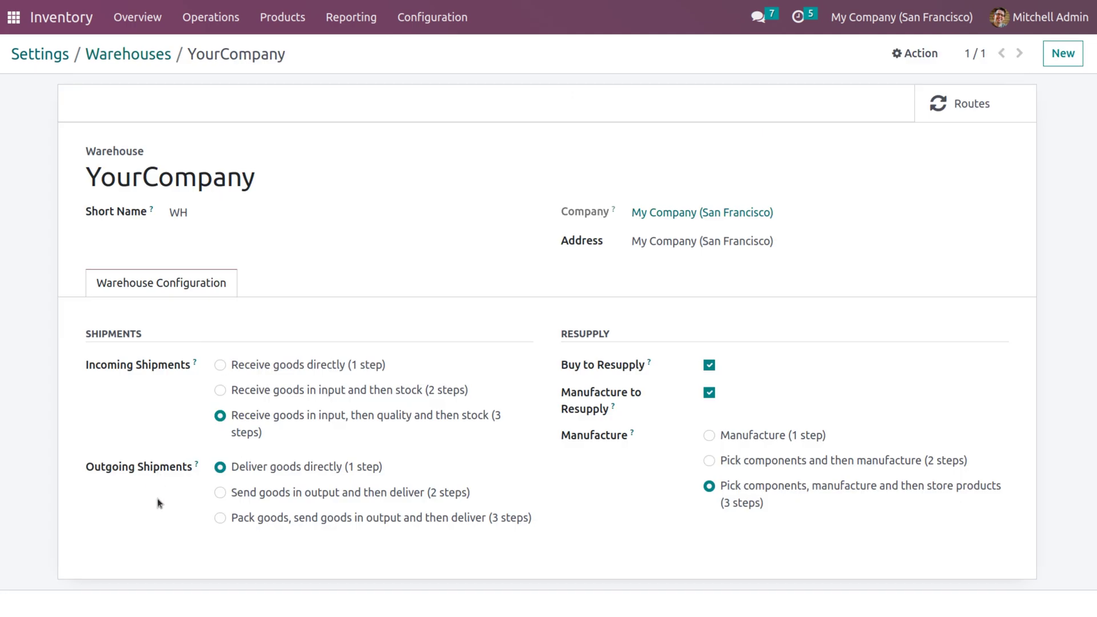
click(220, 519)
click(303, 55)
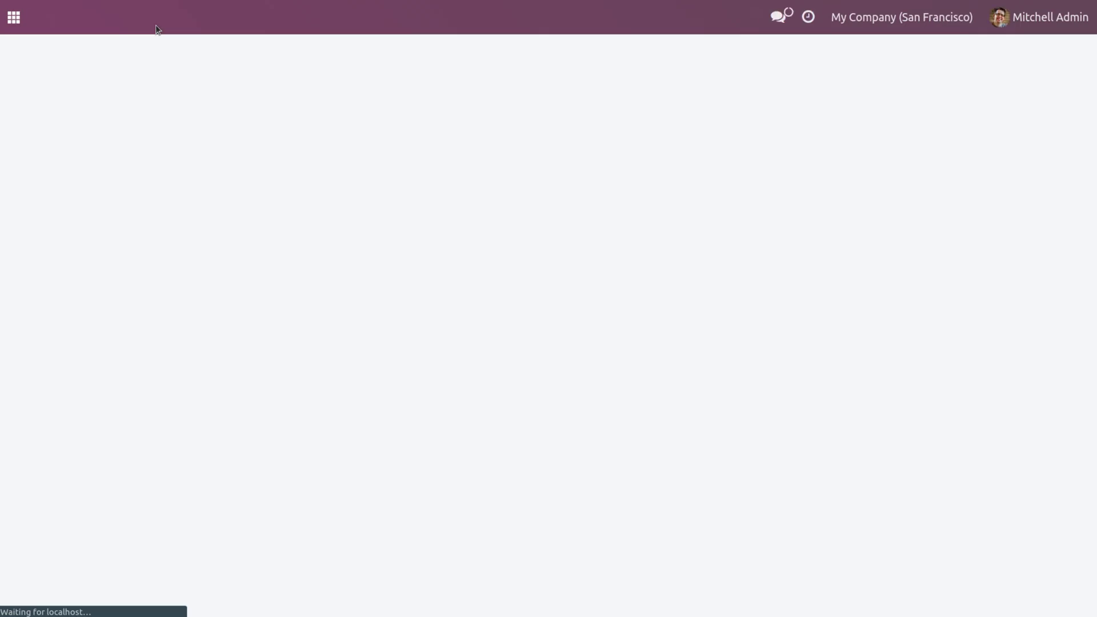
Inspect the Internal Transfers, Pick and Pack operation type settings from their Overview cards
click(137, 17)
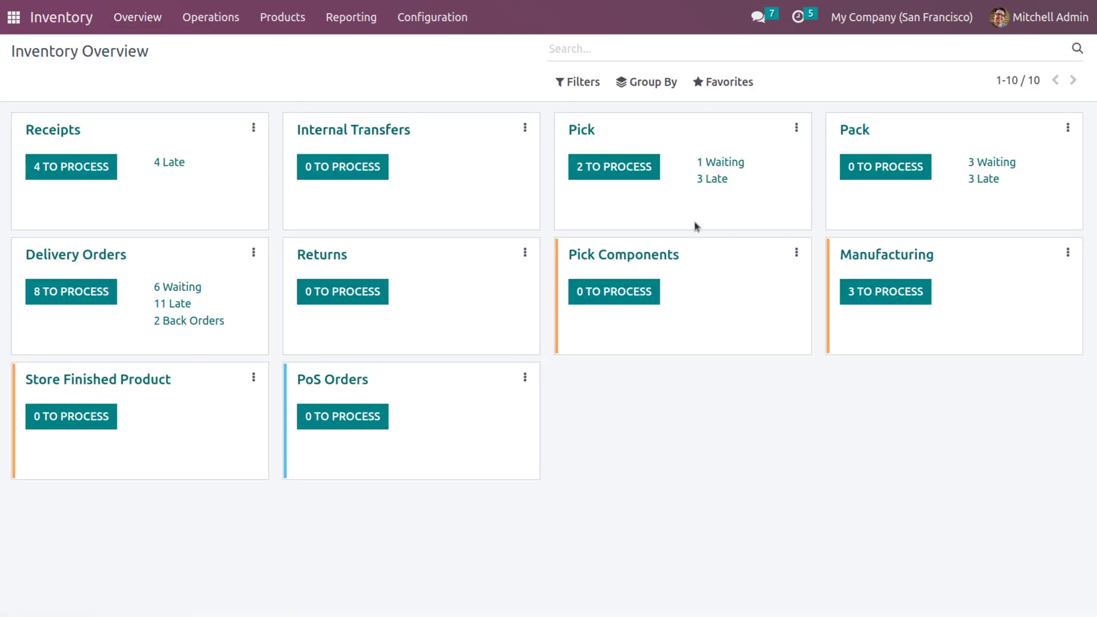
click(526, 128)
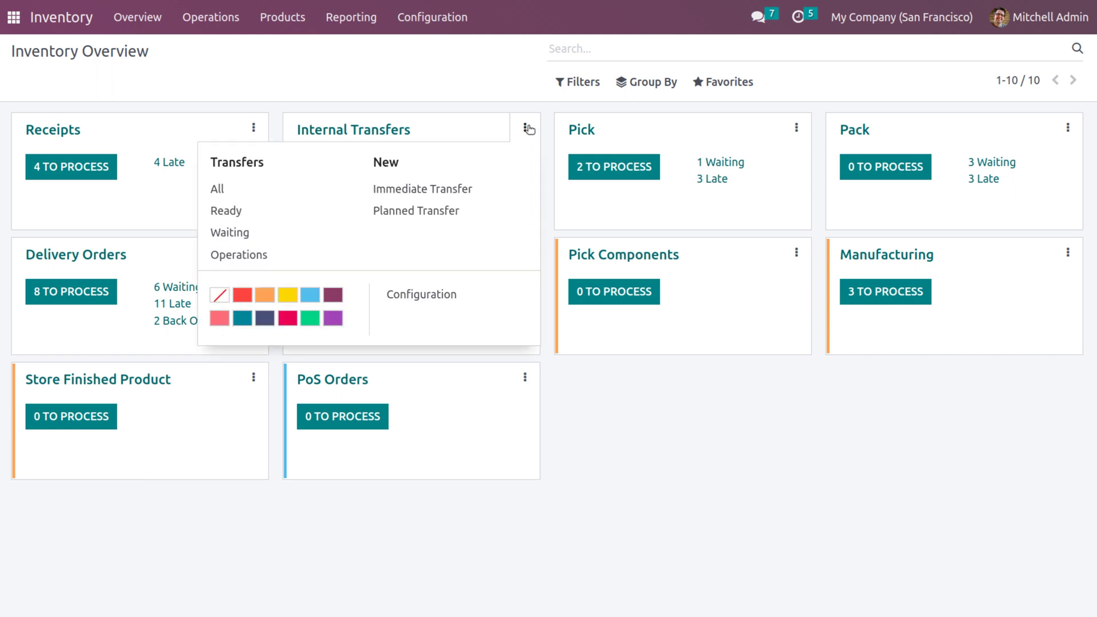
click(448, 297)
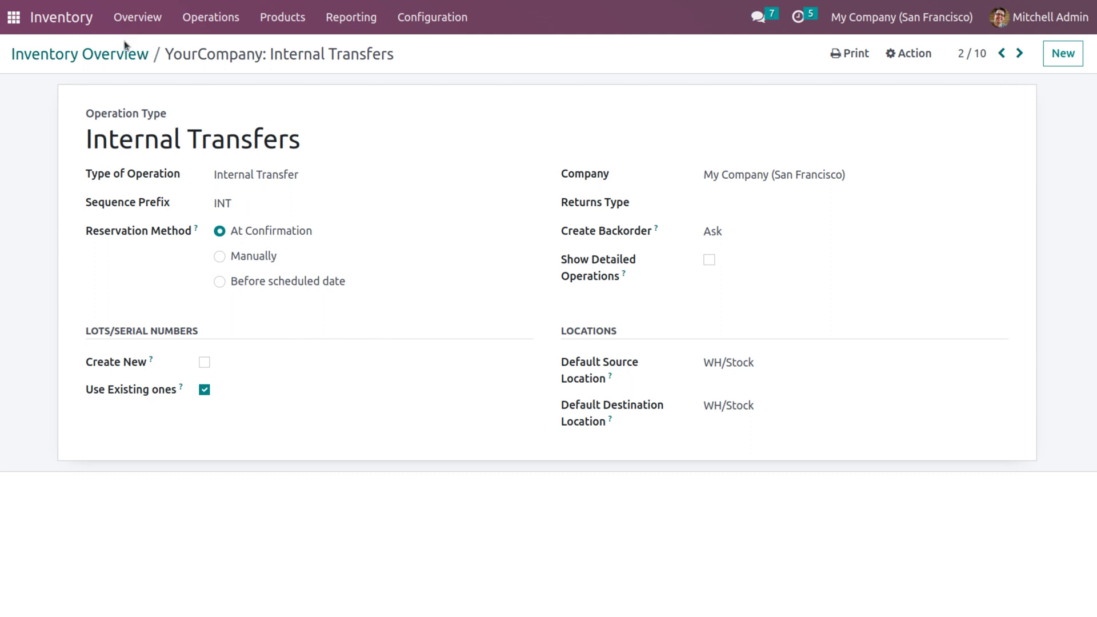
click(115, 56)
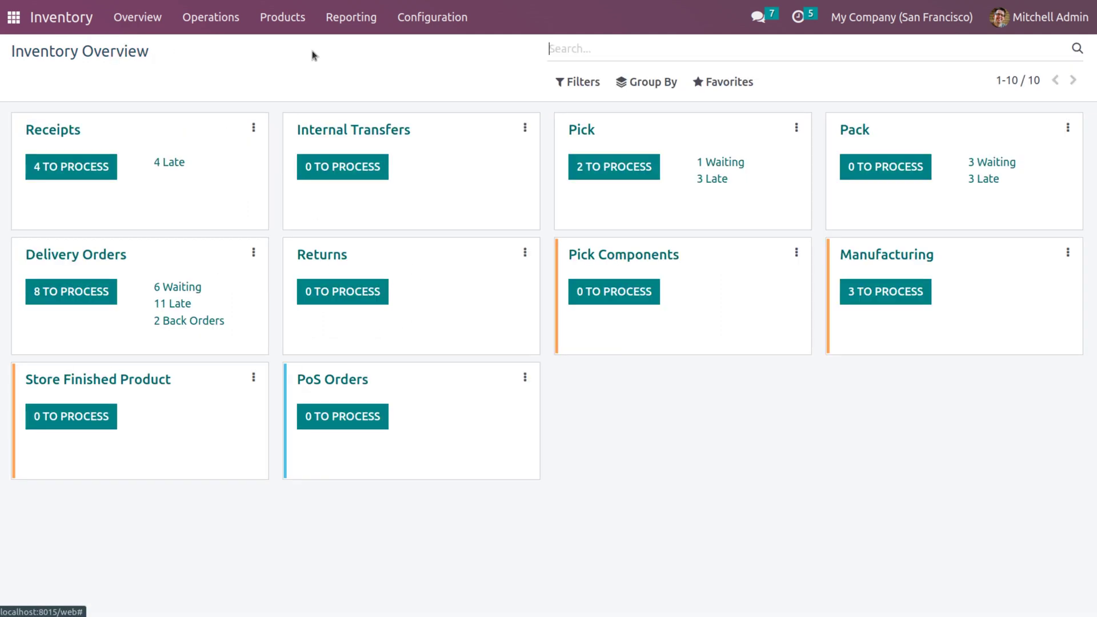
click(798, 127)
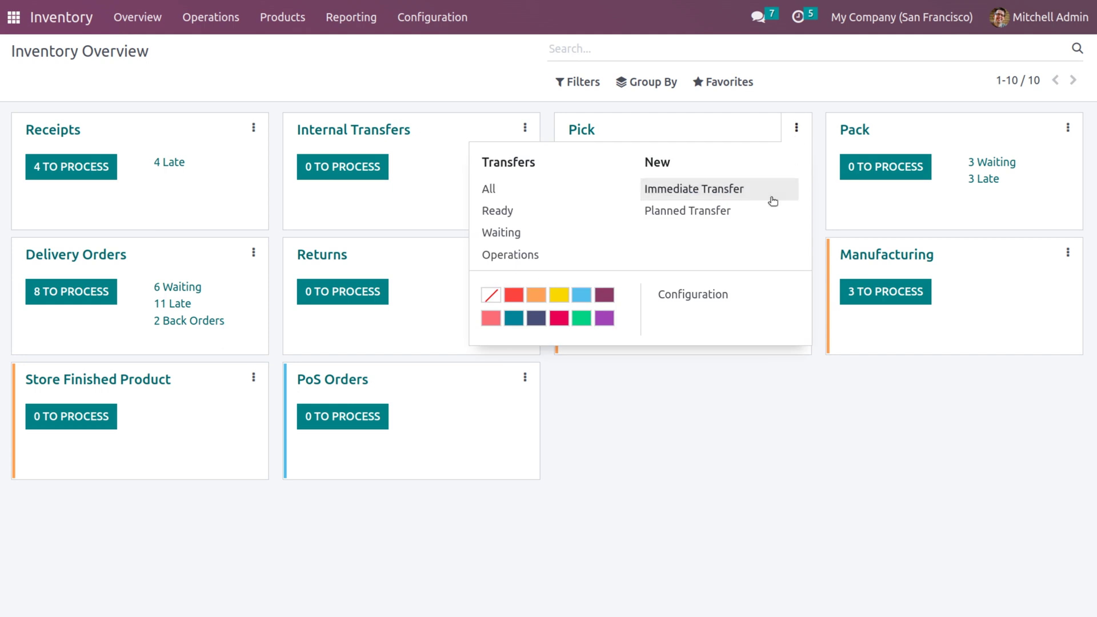
click(698, 307)
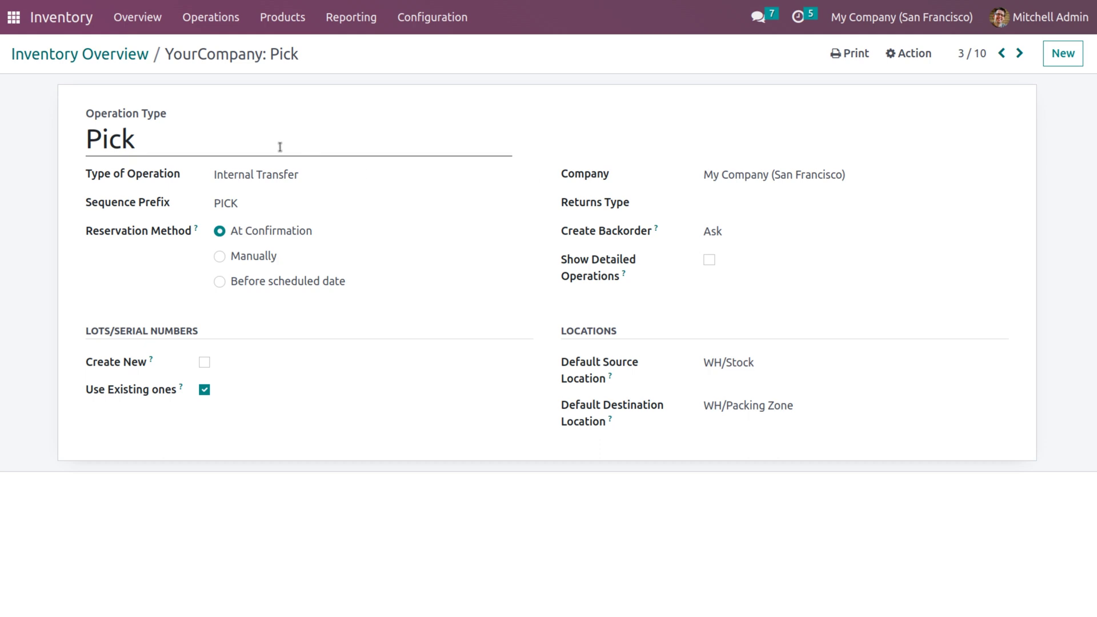
click(116, 63)
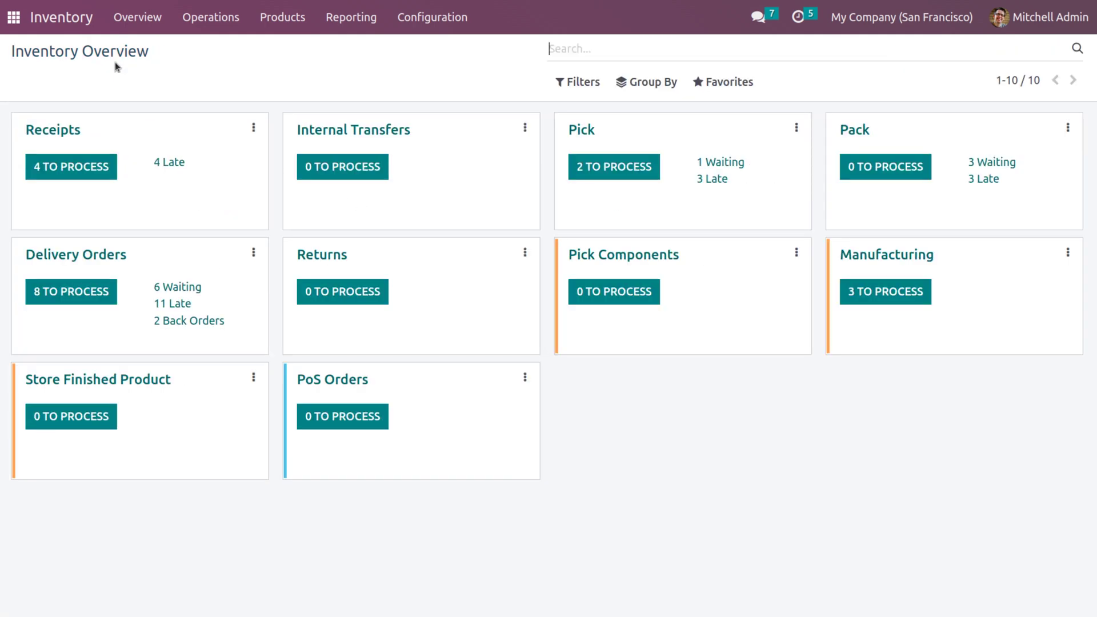
click(1068, 127)
click(982, 295)
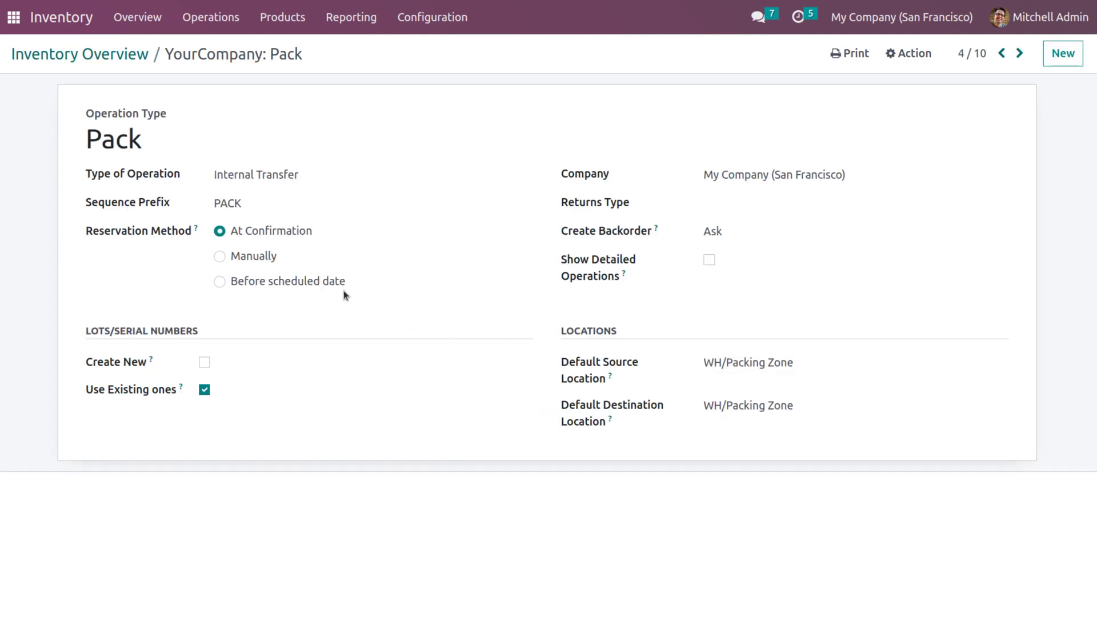
click(129, 55)
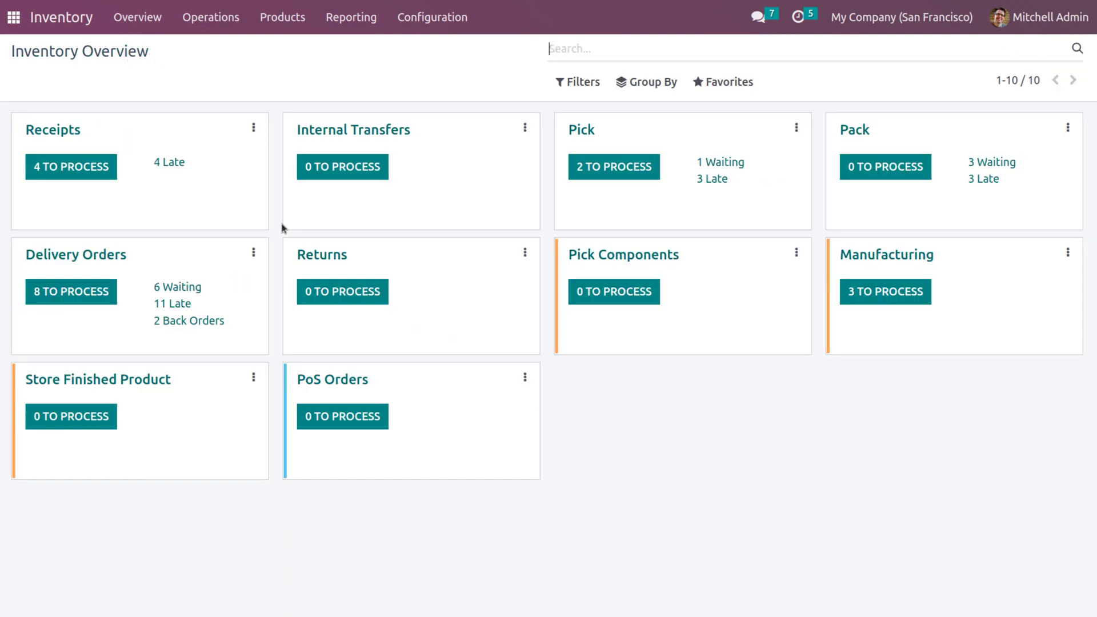
Inspect the Delivery Orders, Pick Components, Manufacturing and Store Finished Product operation type settings
click(254, 252)
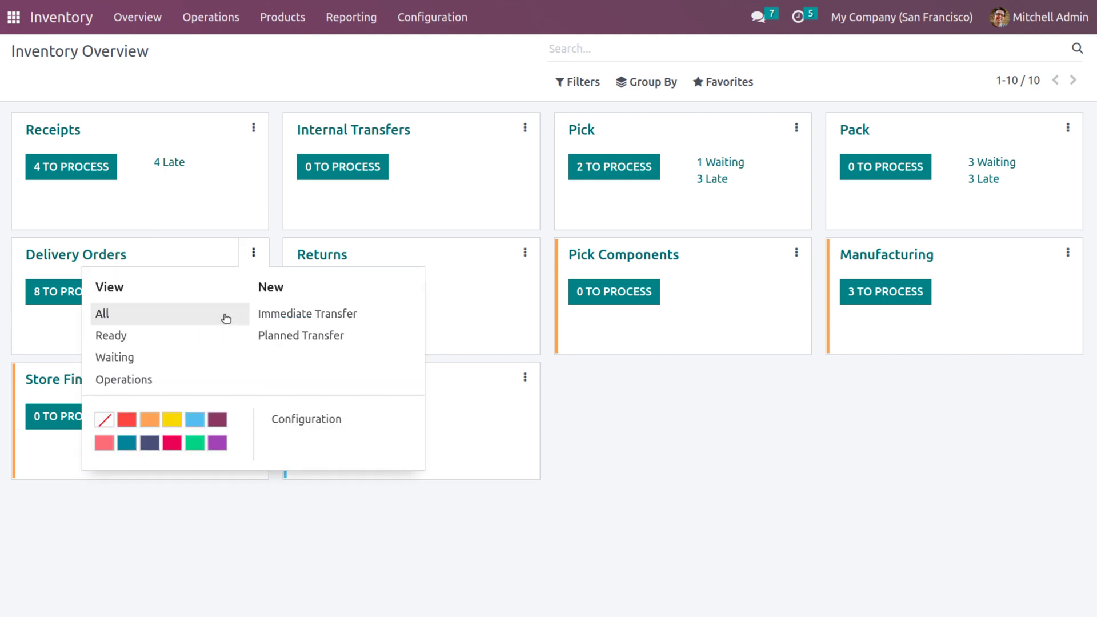
click(288, 412)
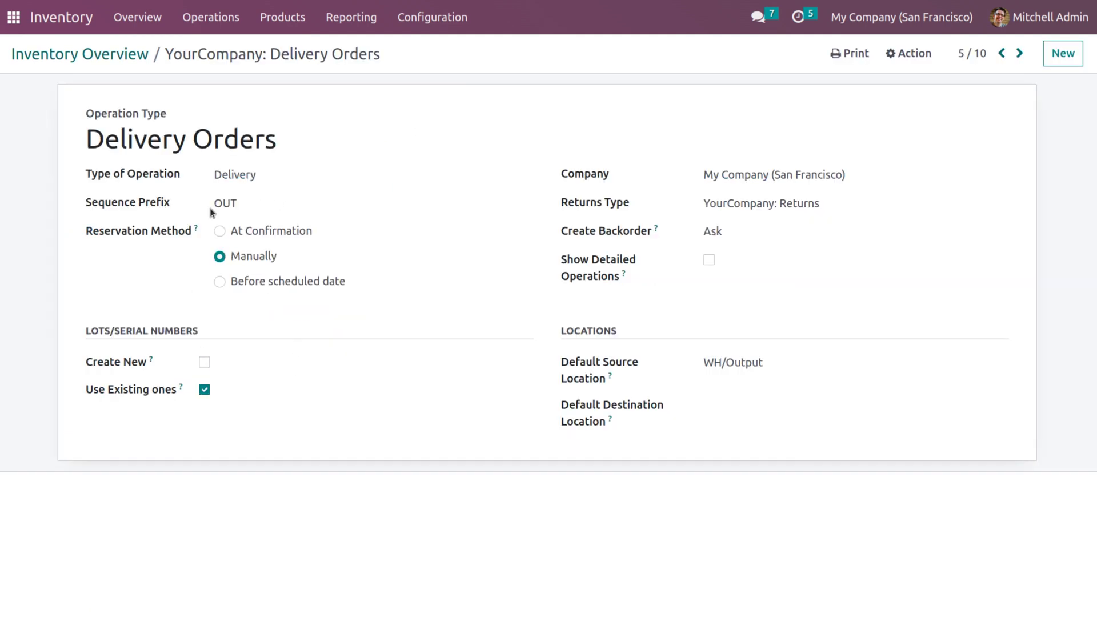
click(129, 56)
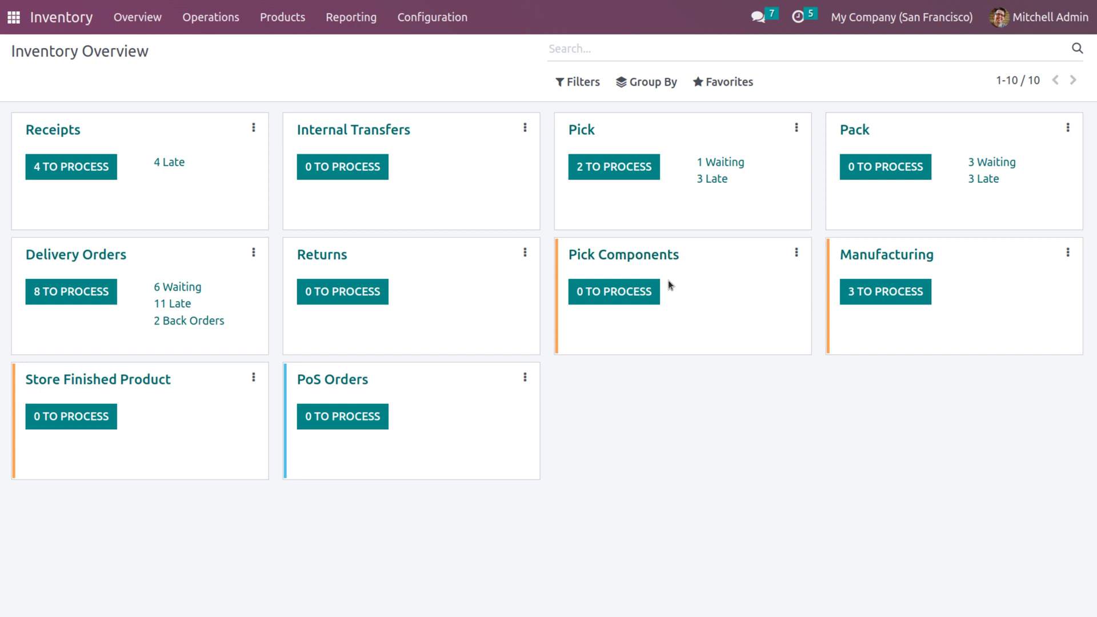
click(797, 252)
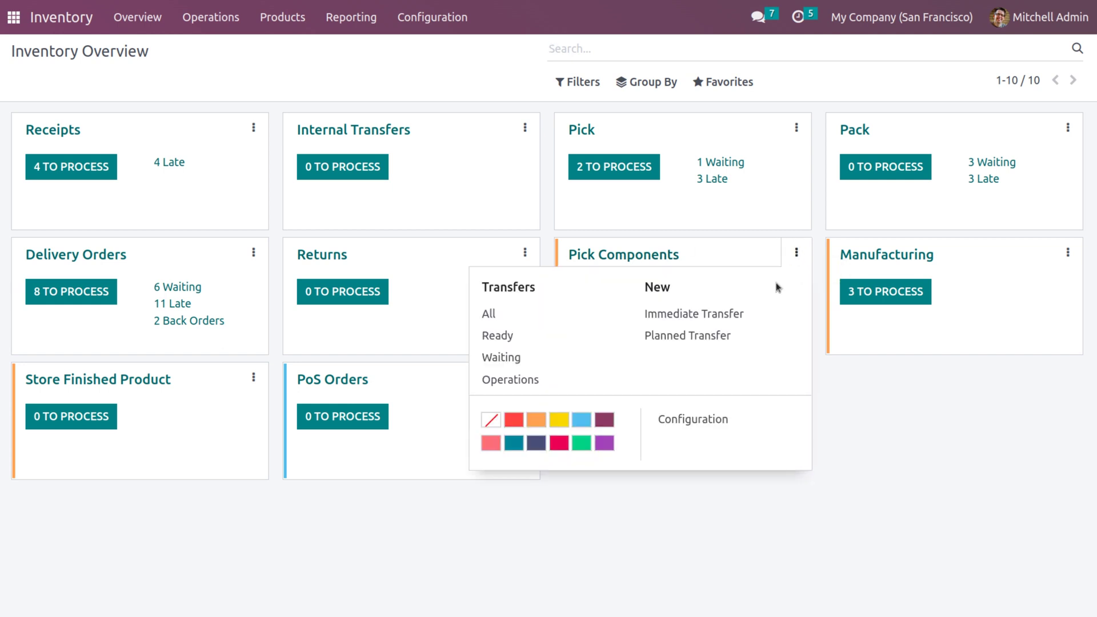
click(697, 421)
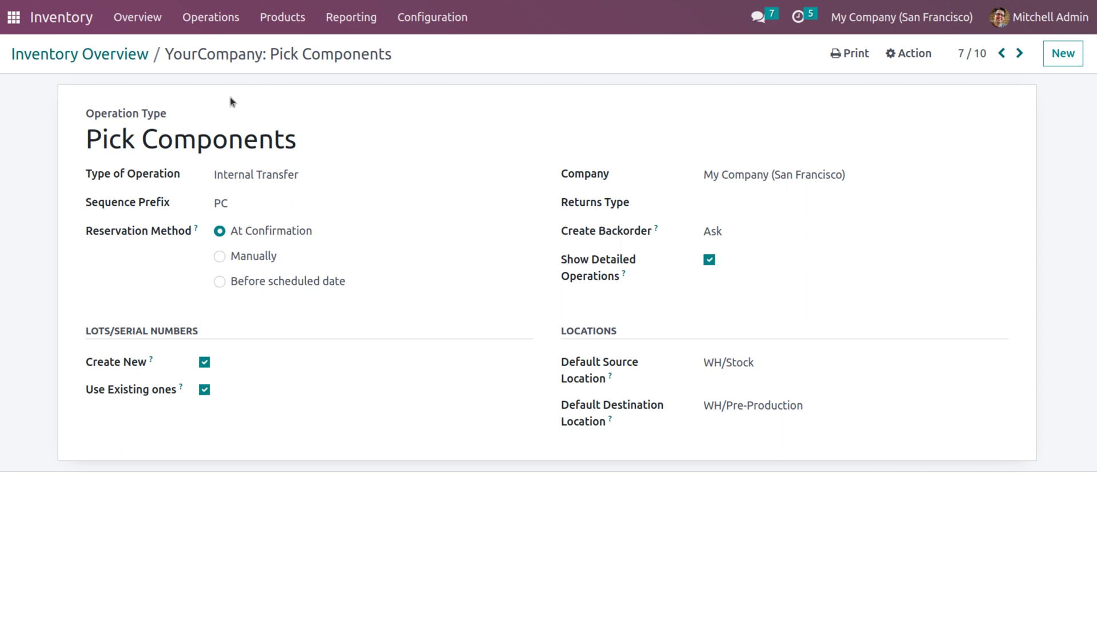
click(110, 54)
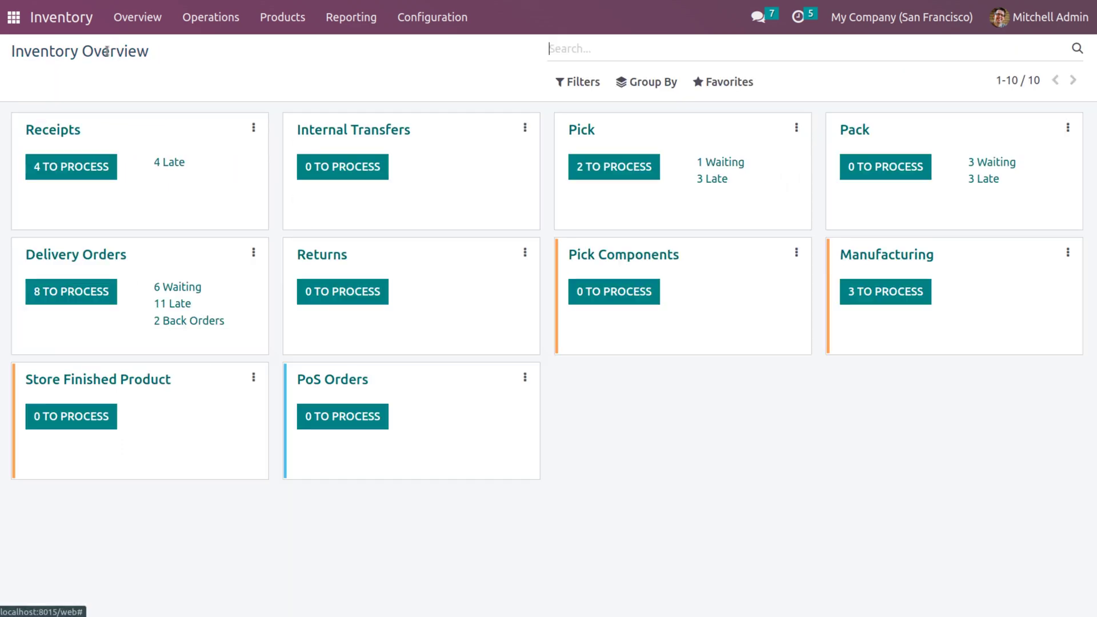
click(1069, 254)
click(968, 399)
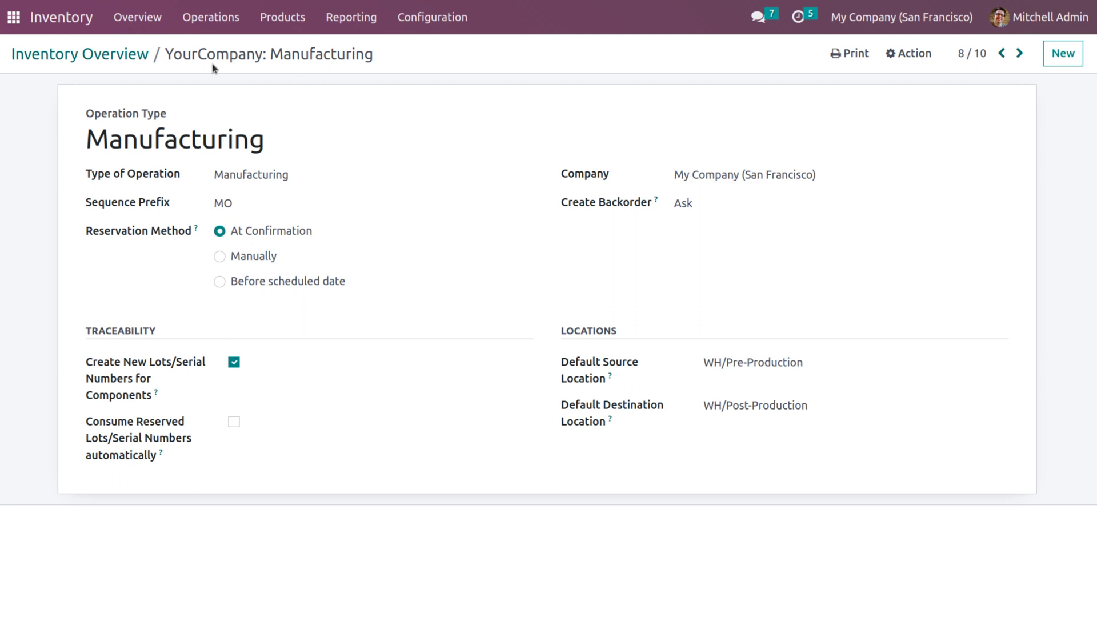
click(132, 60)
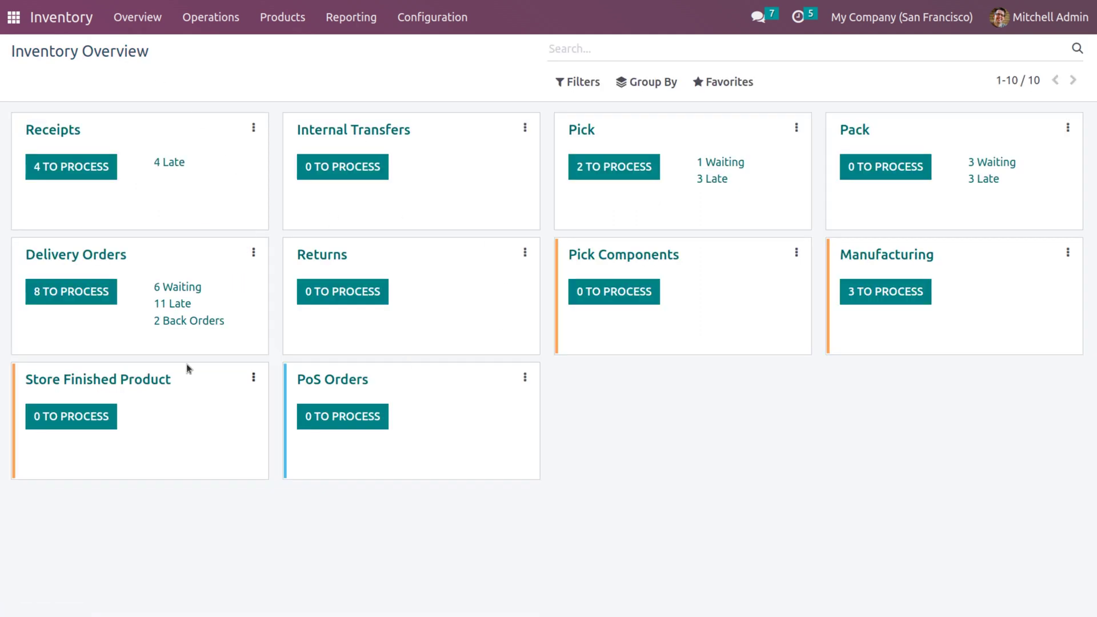
click(255, 378)
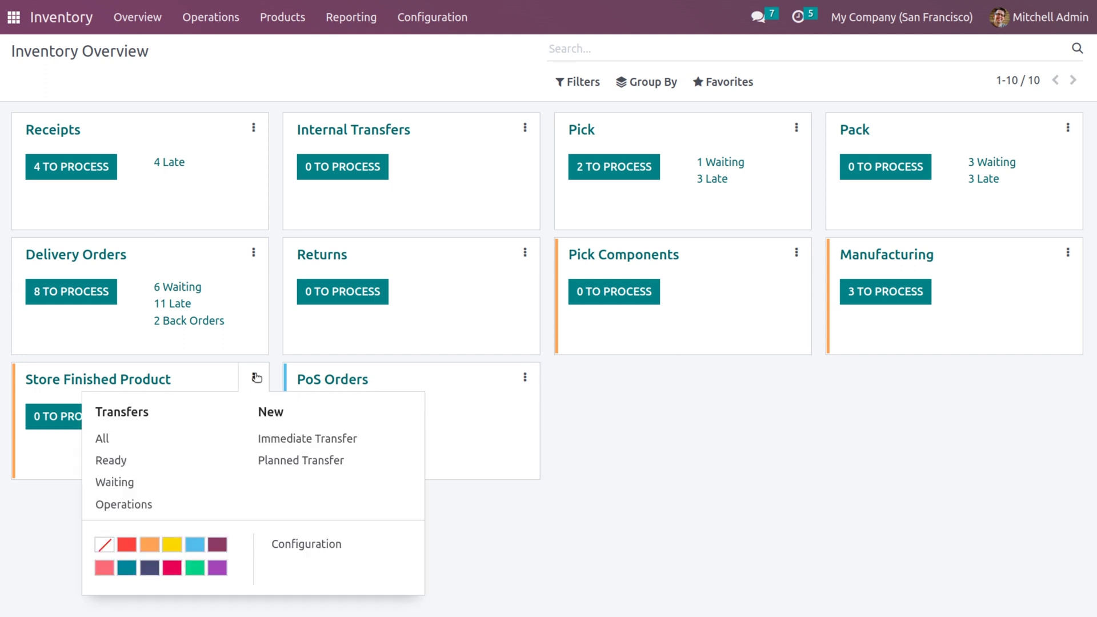
click(315, 555)
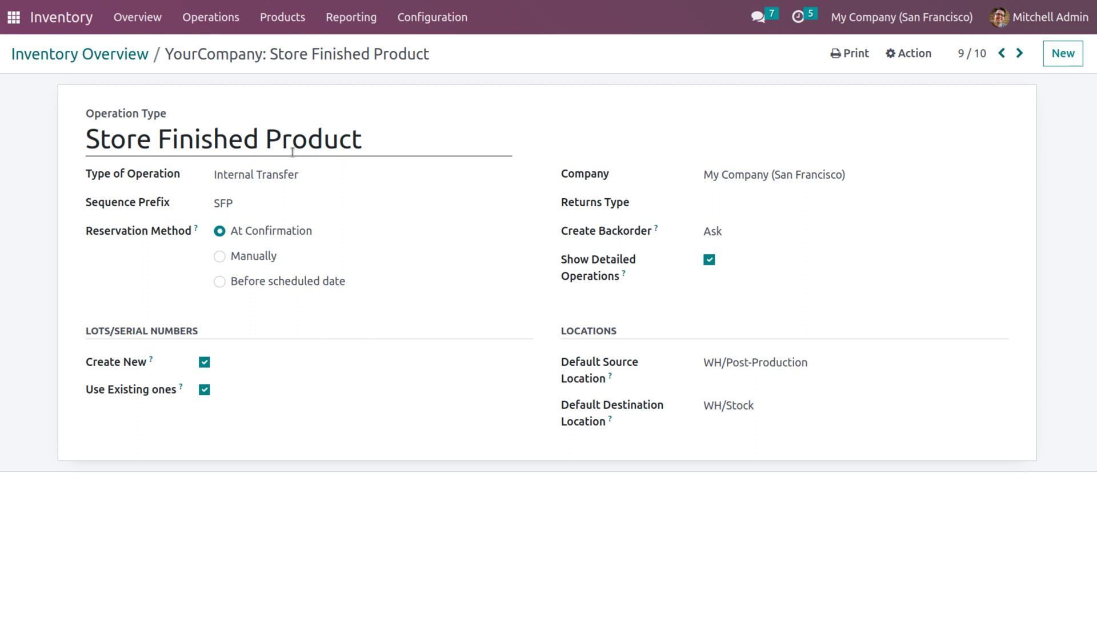
click(139, 55)
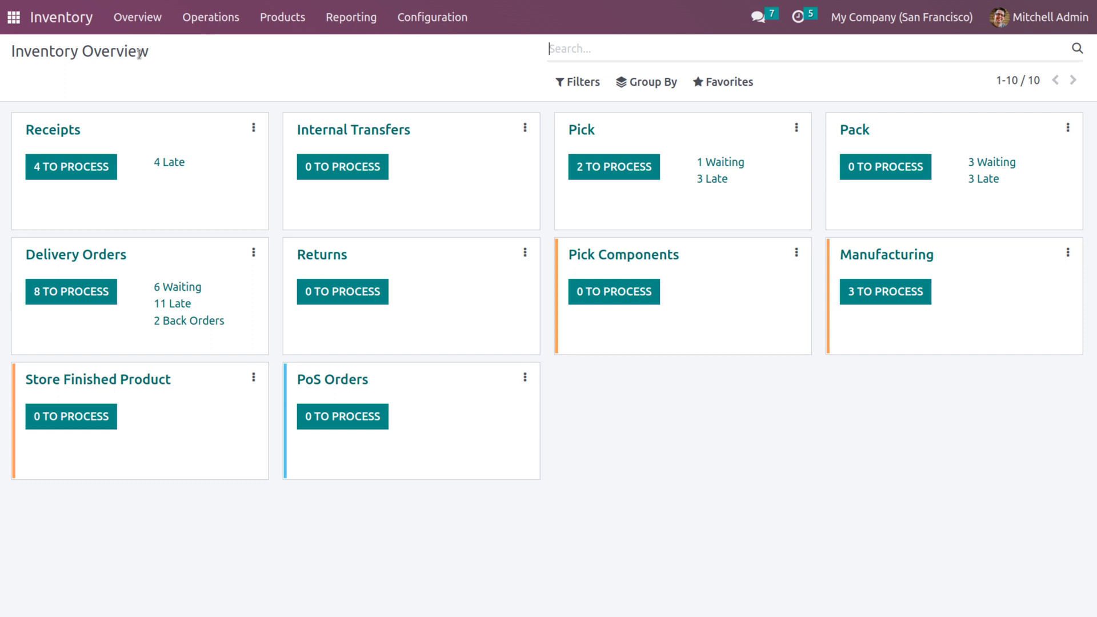
Switch YourCompany's outgoing shipments to 'Deliver goods directly (1 step)', save, and return to Overview
click(424, 19)
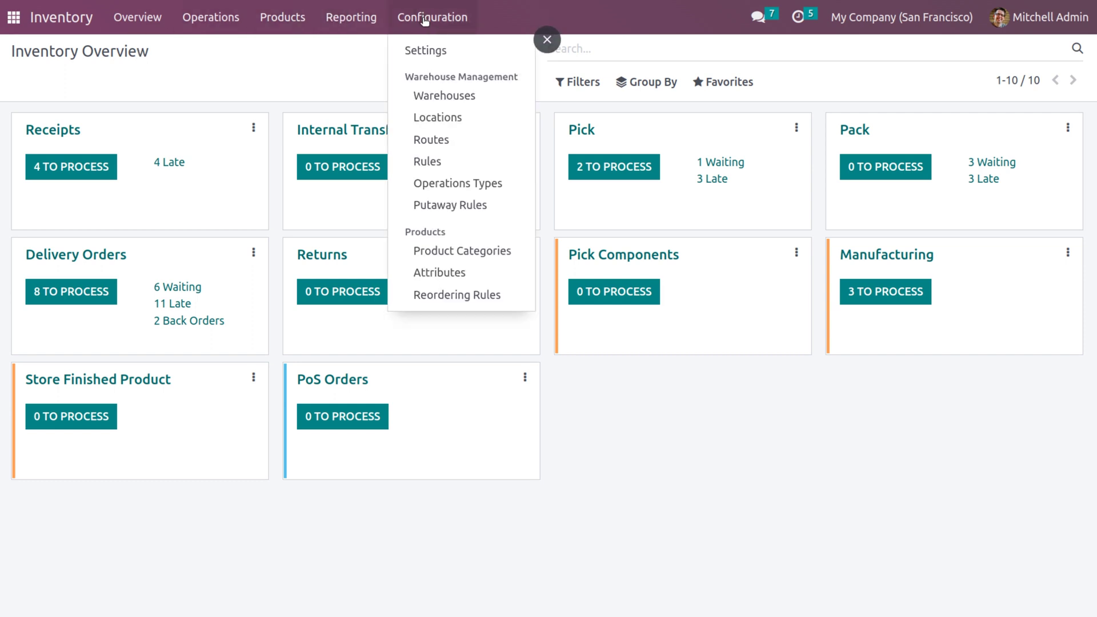
click(440, 105)
click(216, 156)
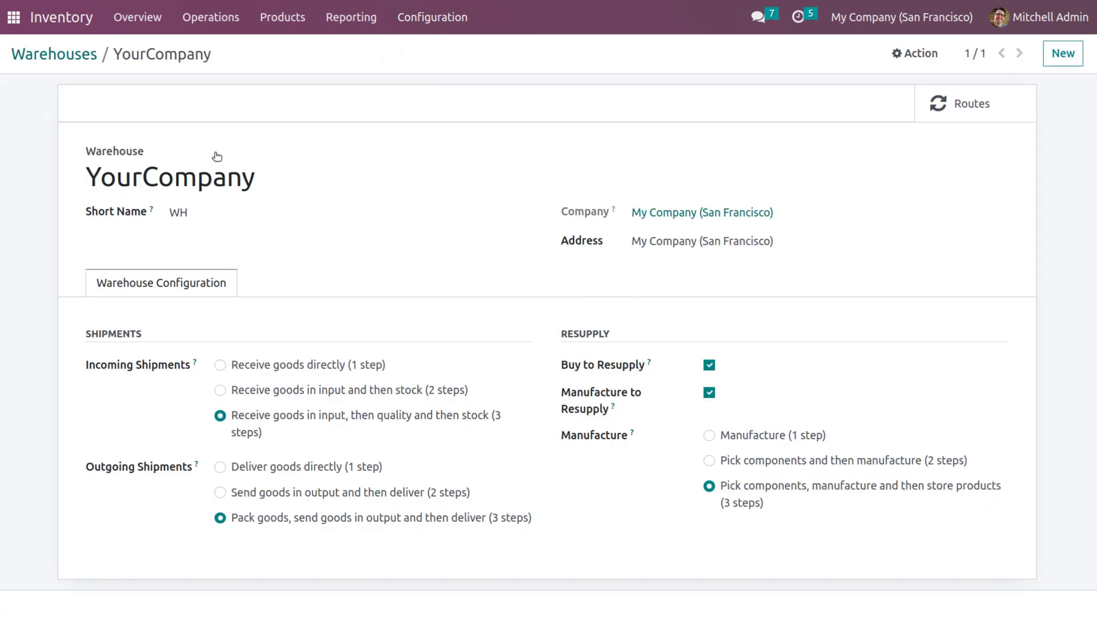
click(220, 468)
click(227, 55)
click(154, 19)
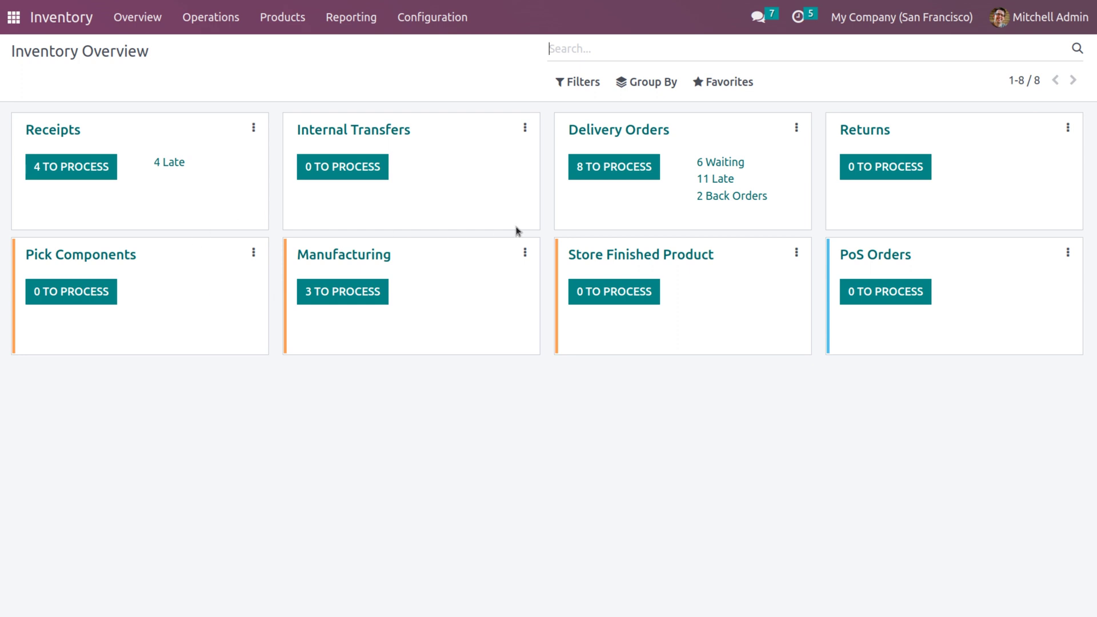
Set the Delivery Orders operation type's reservation method to At Confirmation and save it
click(798, 127)
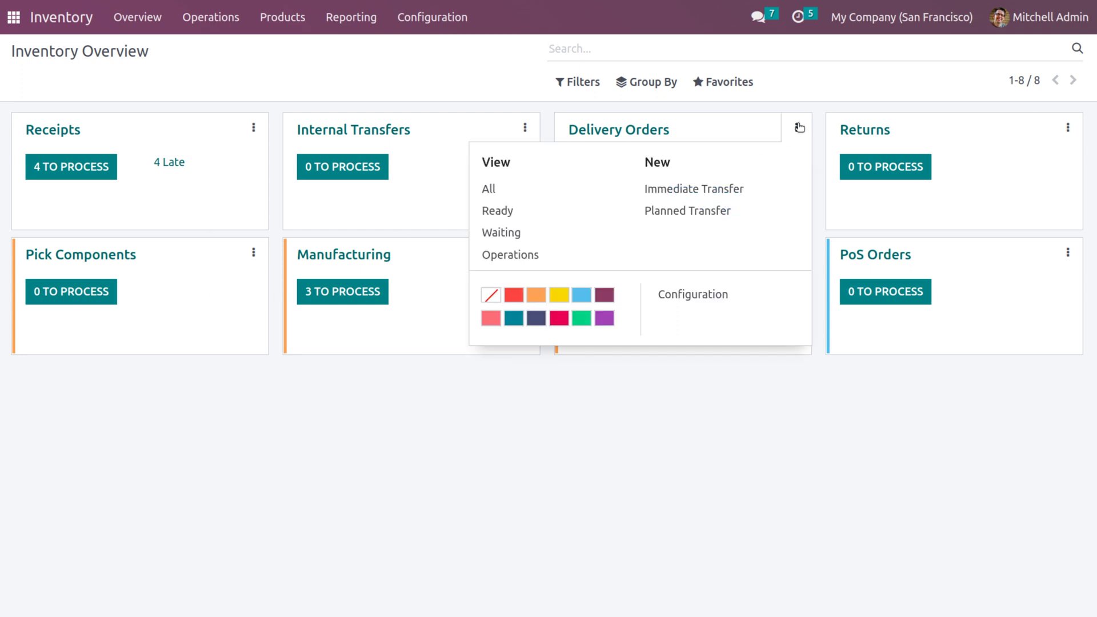
click(683, 296)
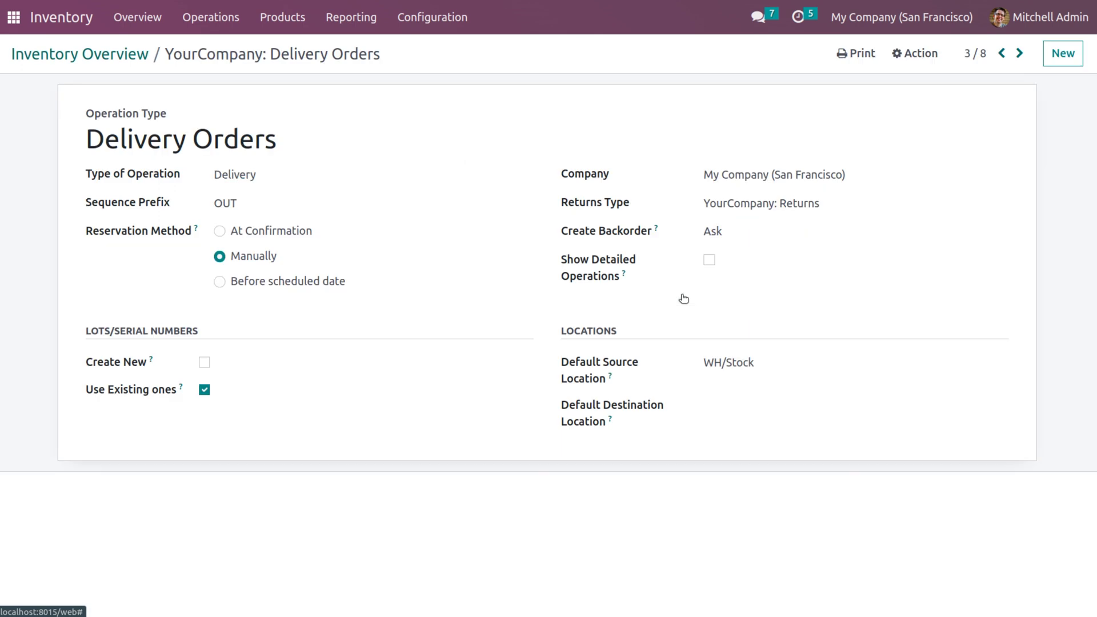
click(219, 231)
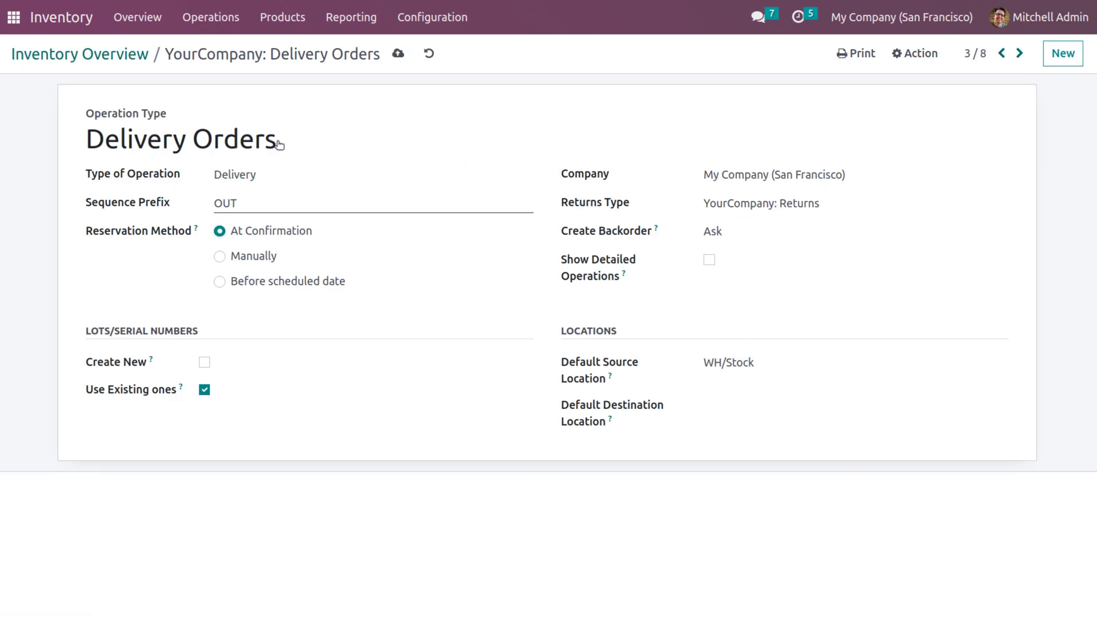
click(399, 54)
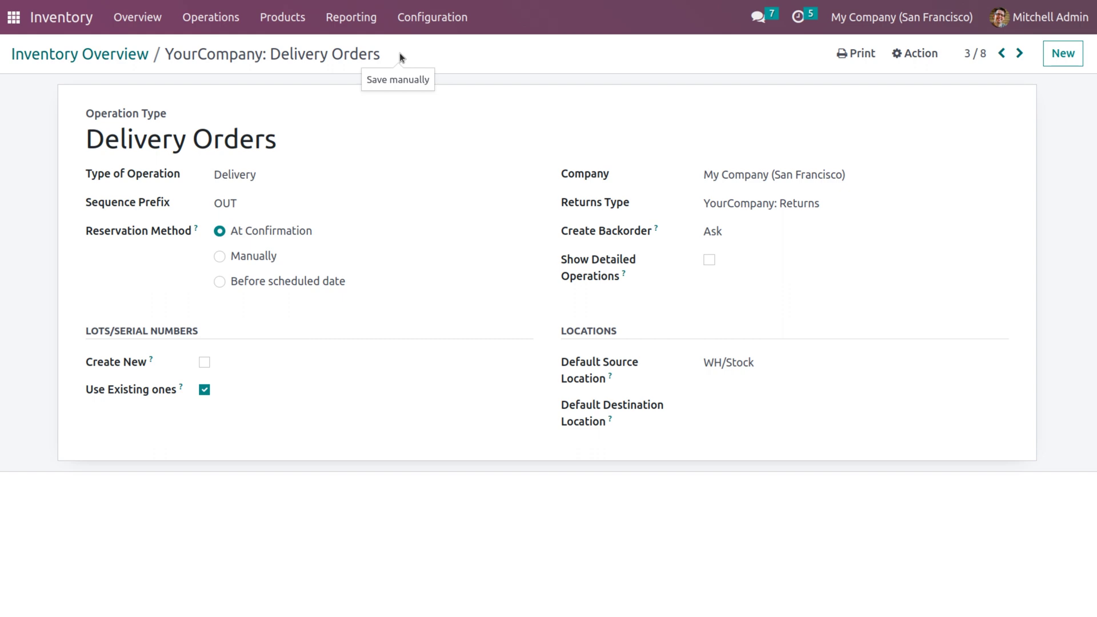
click(9, 21)
Create and confirm a Deco Addict order for one [E-COM11] Cabinet with Doors at 140.00
text(sa)
click(11, 19)
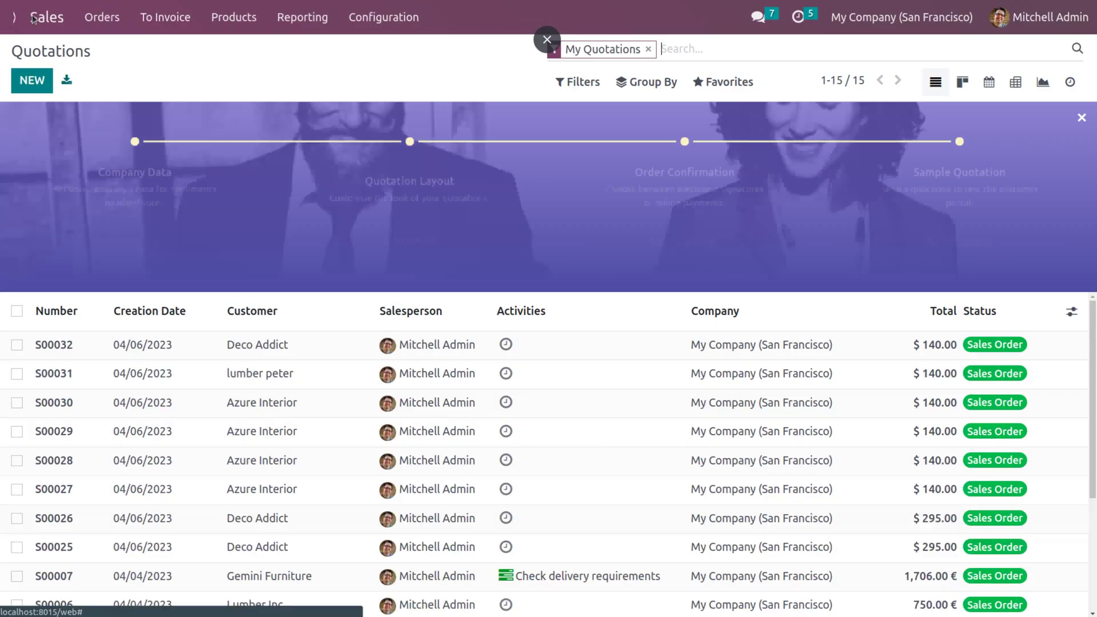
click(28, 77)
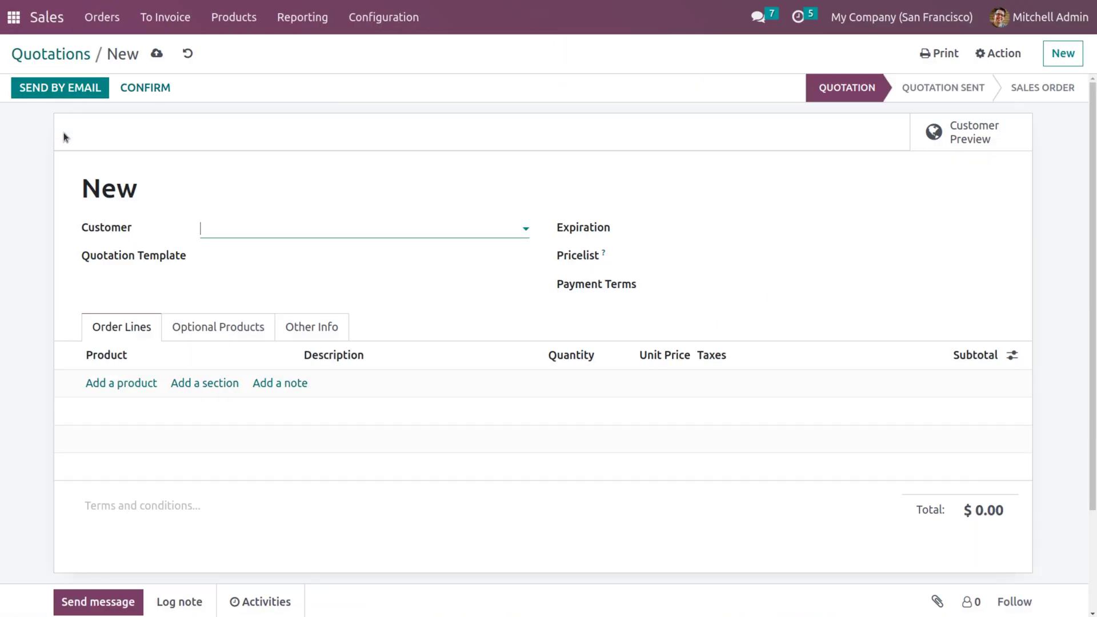
click(222, 229)
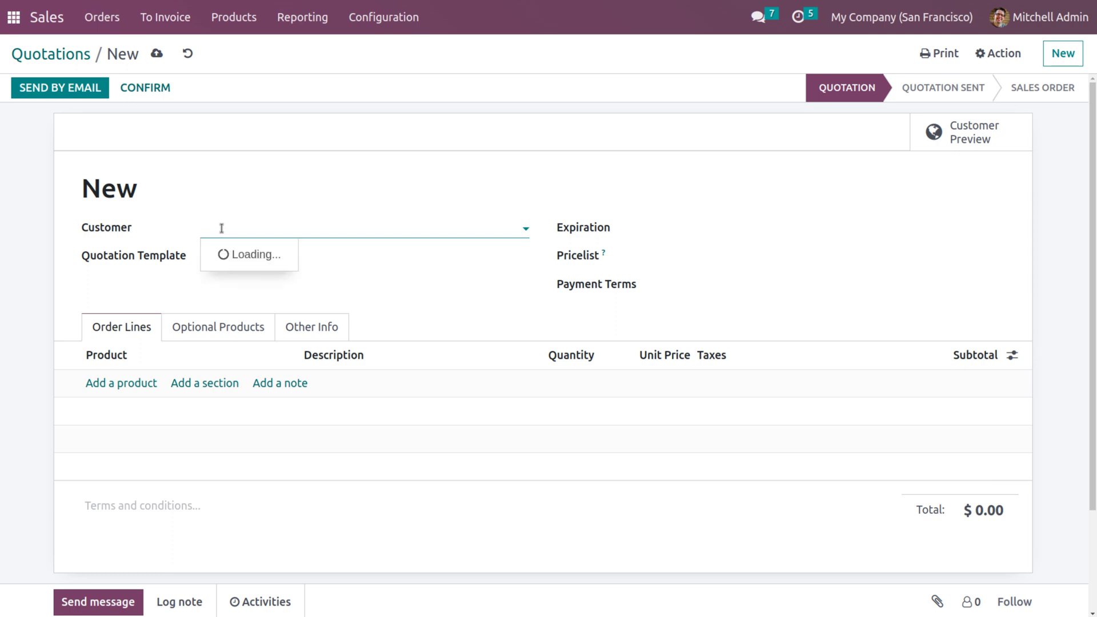
click(244, 257)
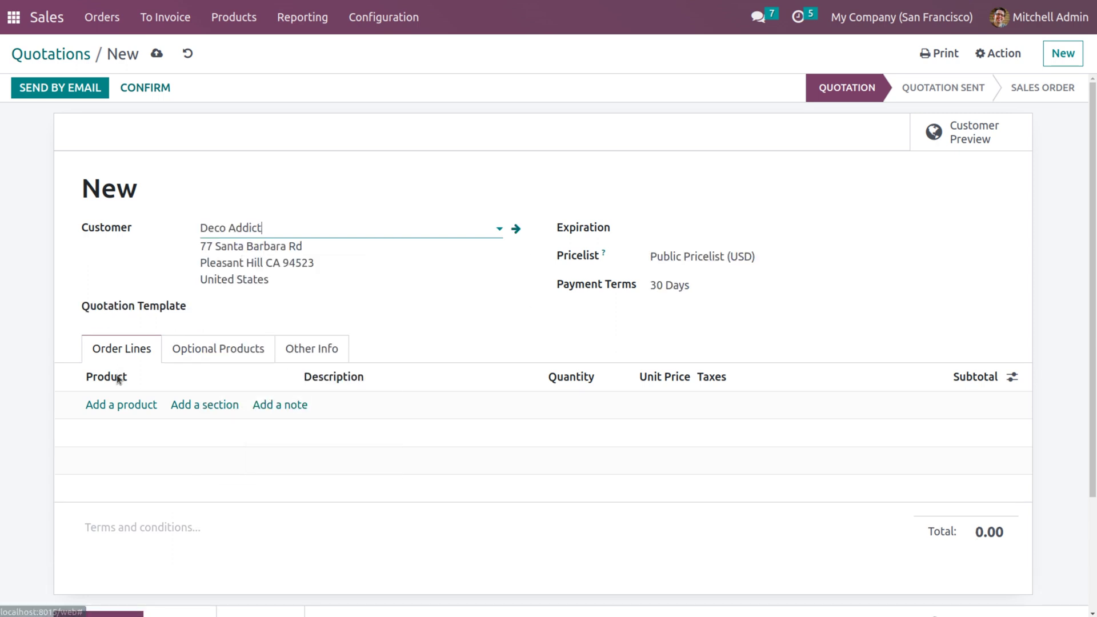
click(115, 404)
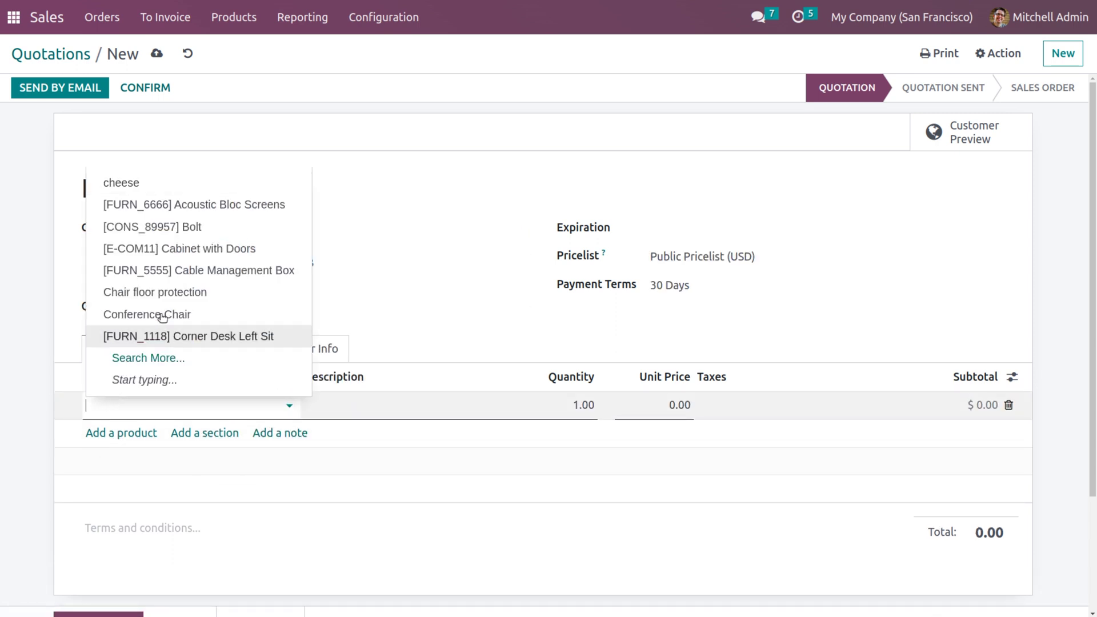
click(236, 248)
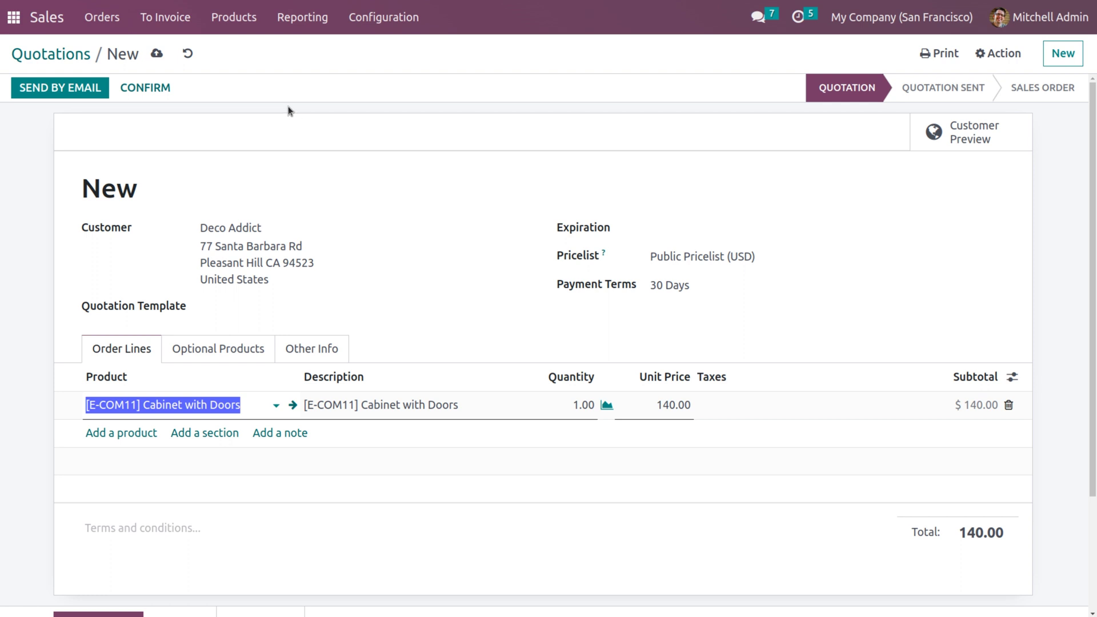
click(148, 87)
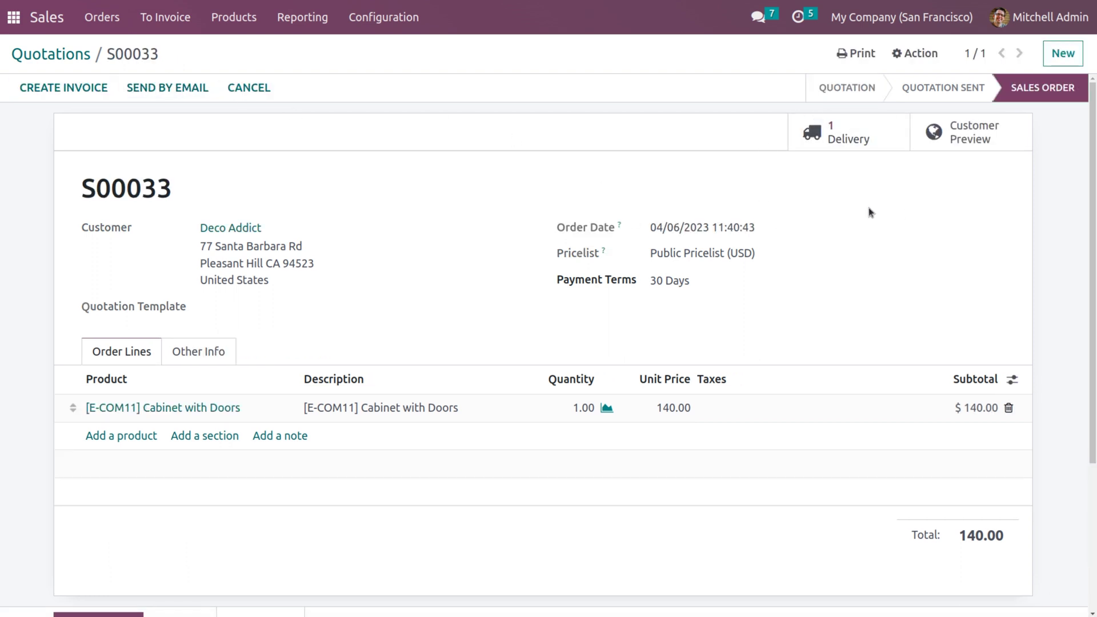
Set quantities on delivery WH/OUT/00022 and validate it so it is Done
click(838, 127)
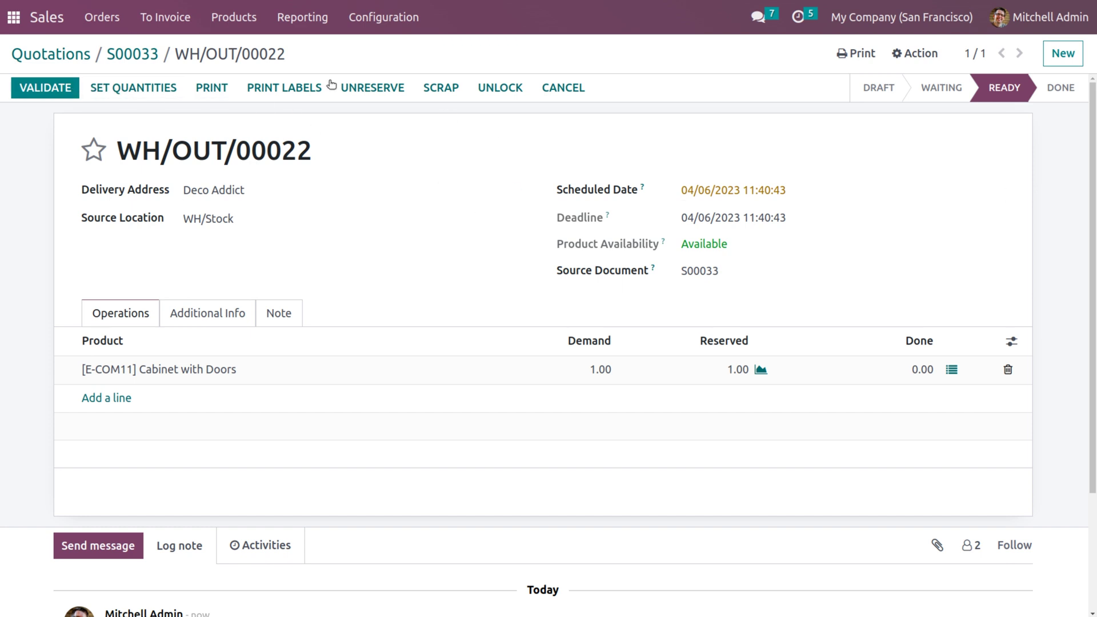
click(138, 86)
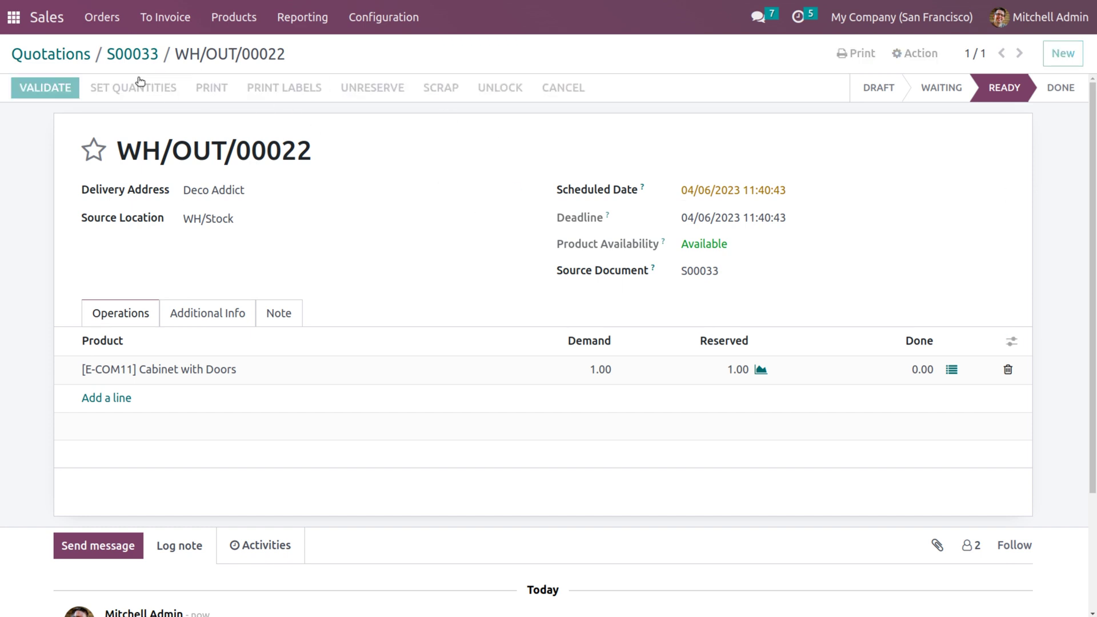
click(53, 87)
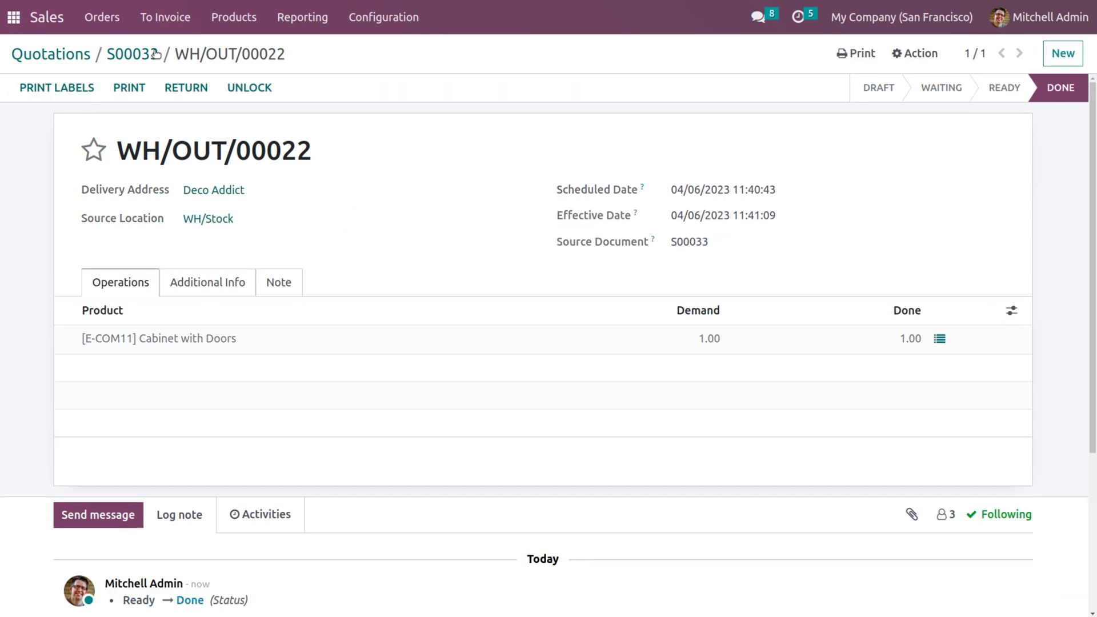
click(13, 17)
Change the Delivery Orders reservation method to Manually, save, and keep Delivery as the operation type
text(in)
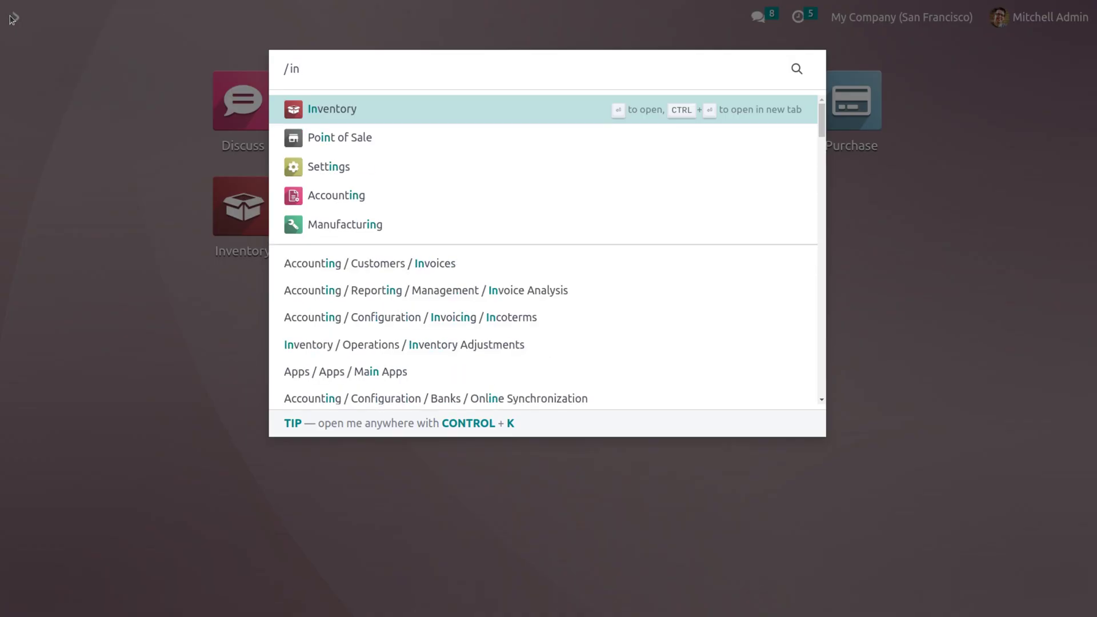
key(Return)
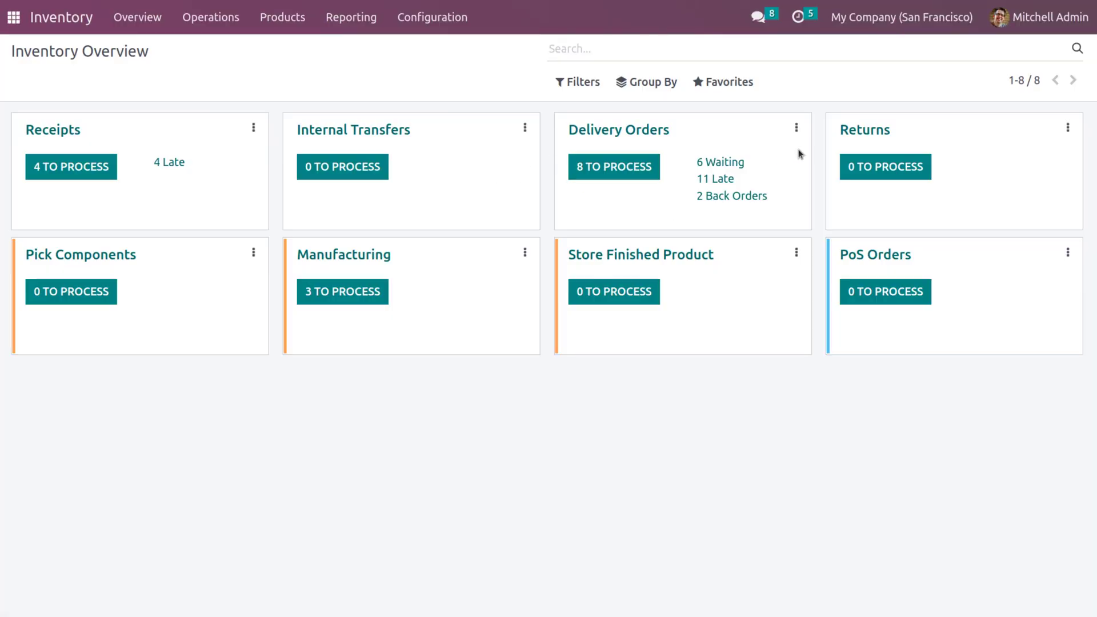
click(799, 127)
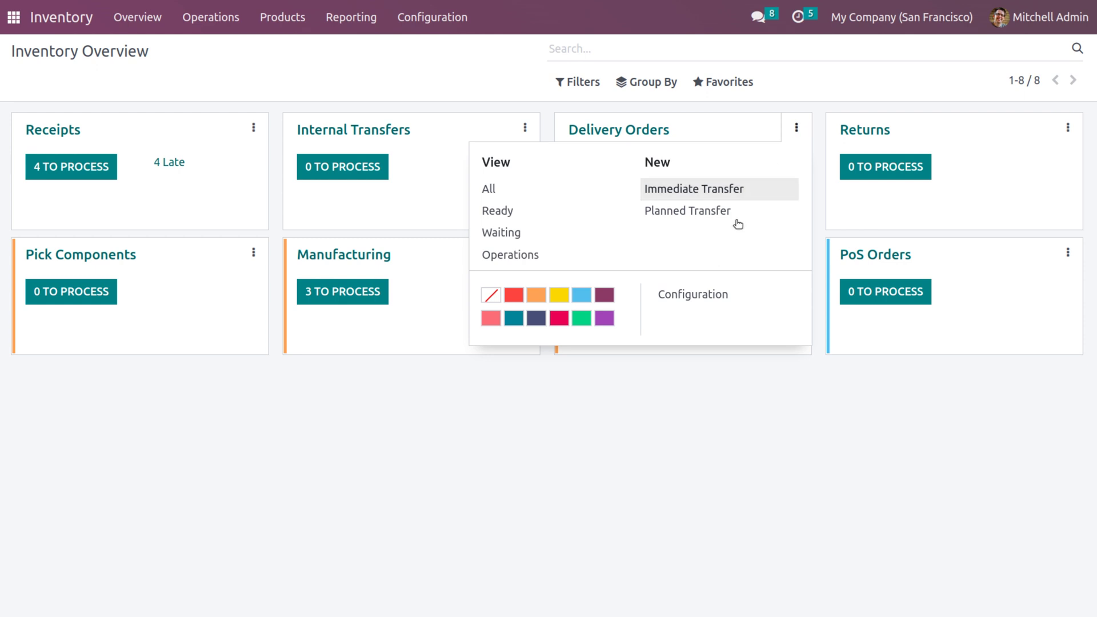
click(714, 296)
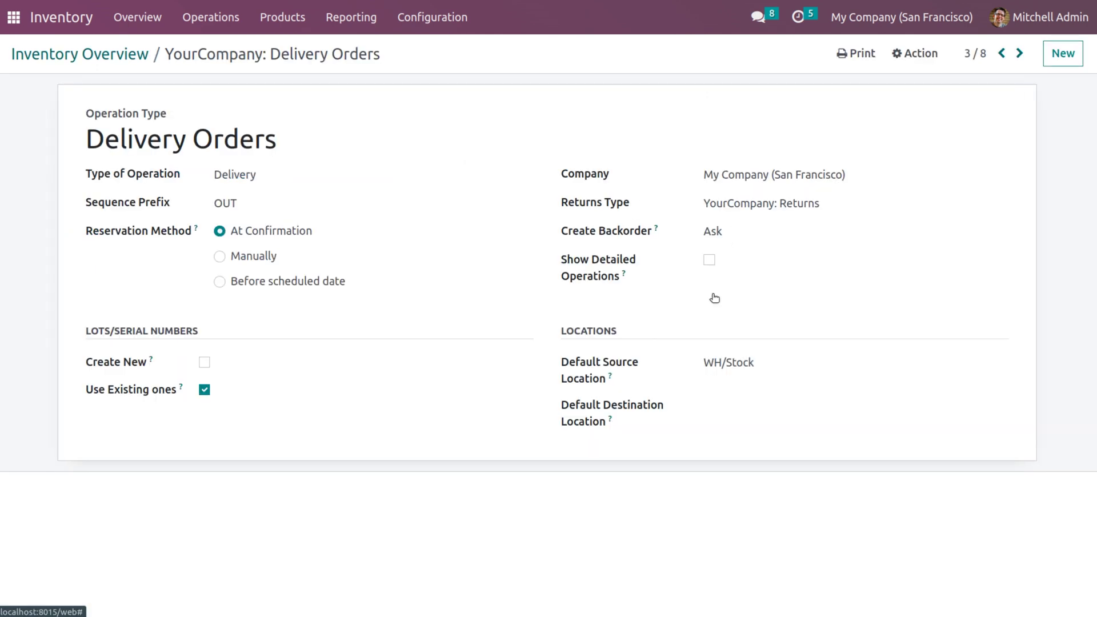
click(226, 258)
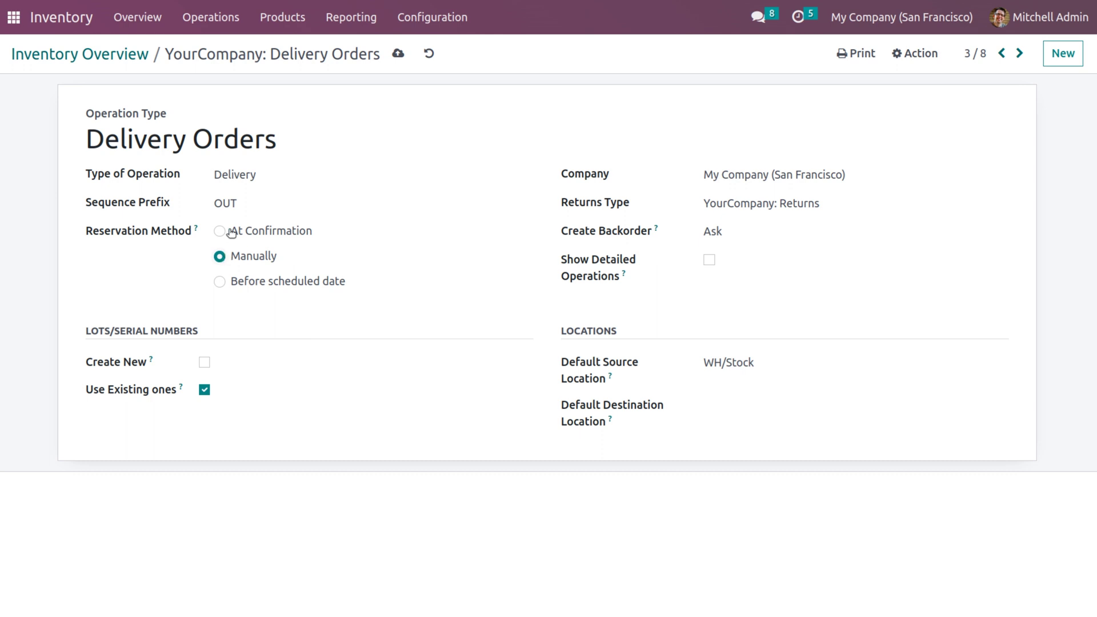
click(396, 55)
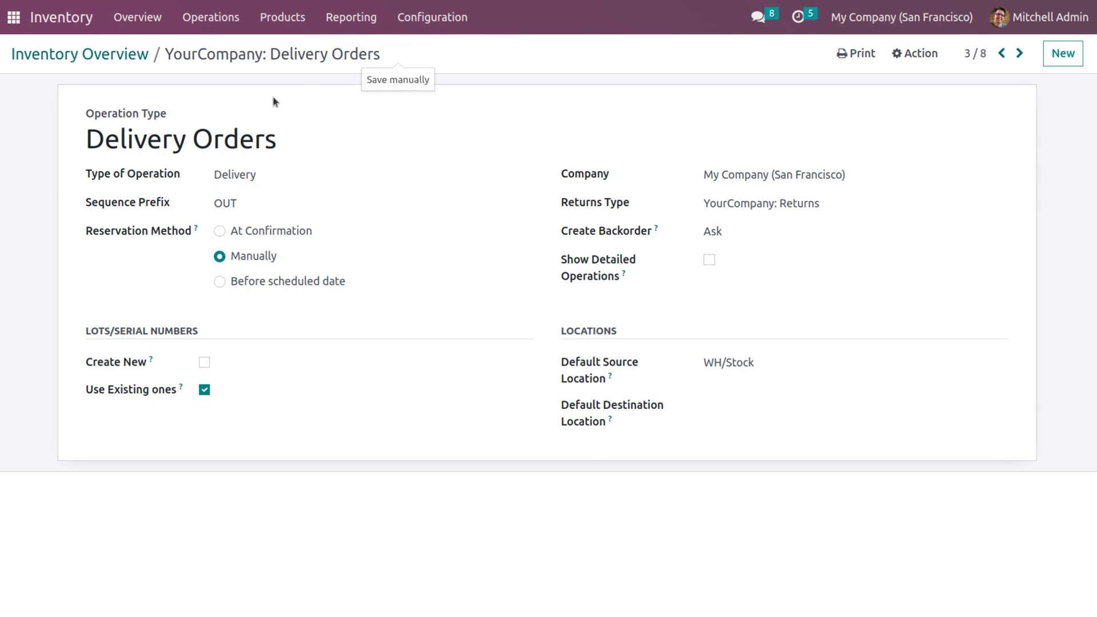
click(231, 177)
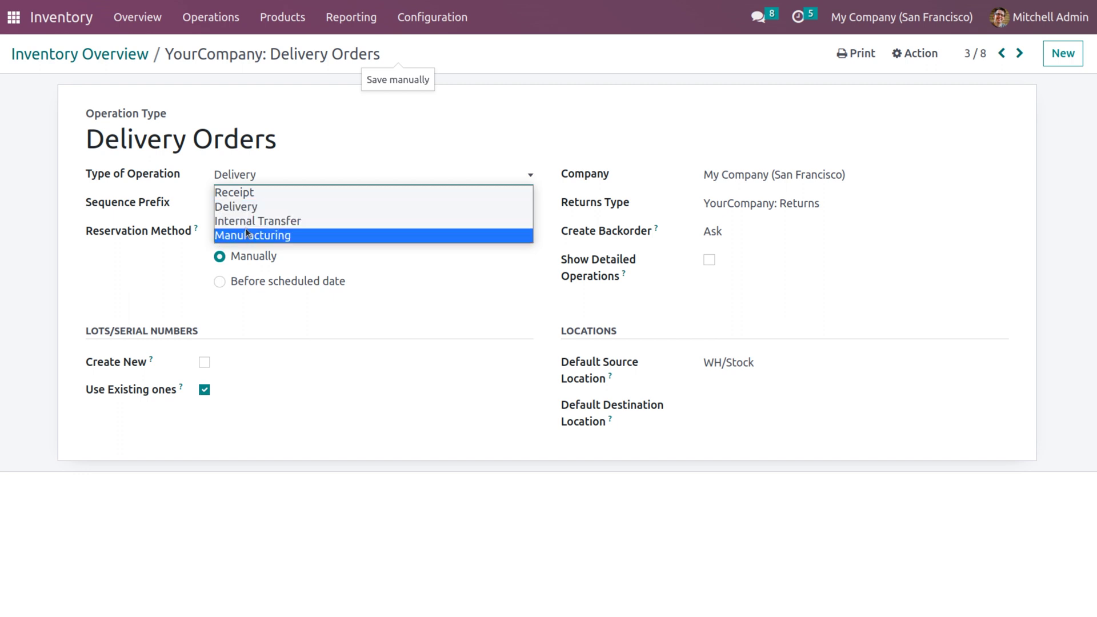
click(324, 206)
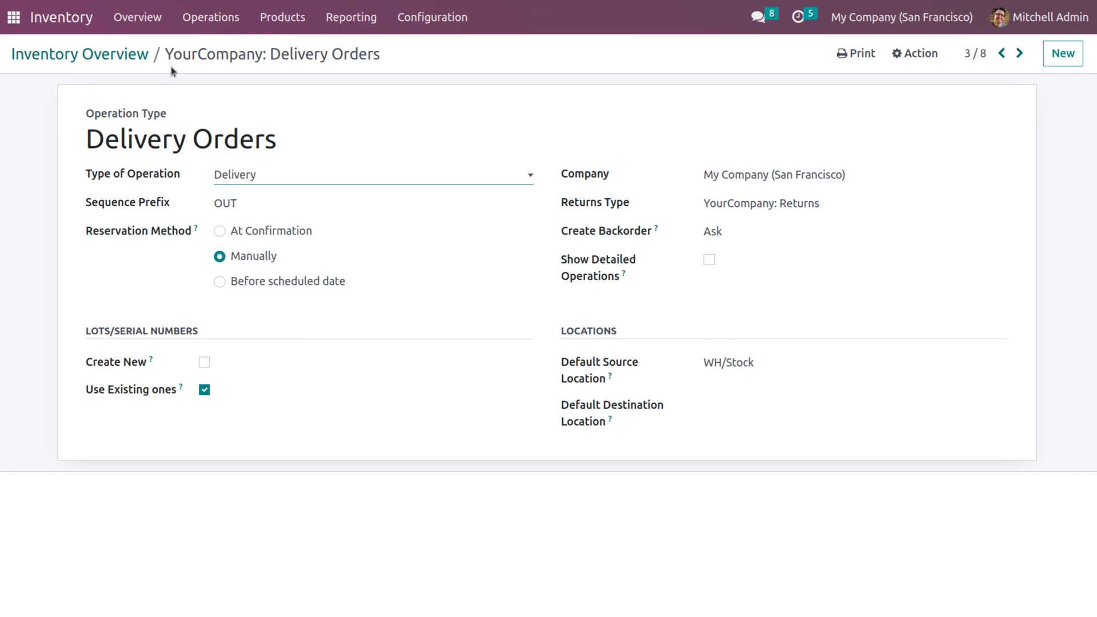
Start a new Sales quotation with Deco Addict as the customer
click(13, 17)
text(sa)
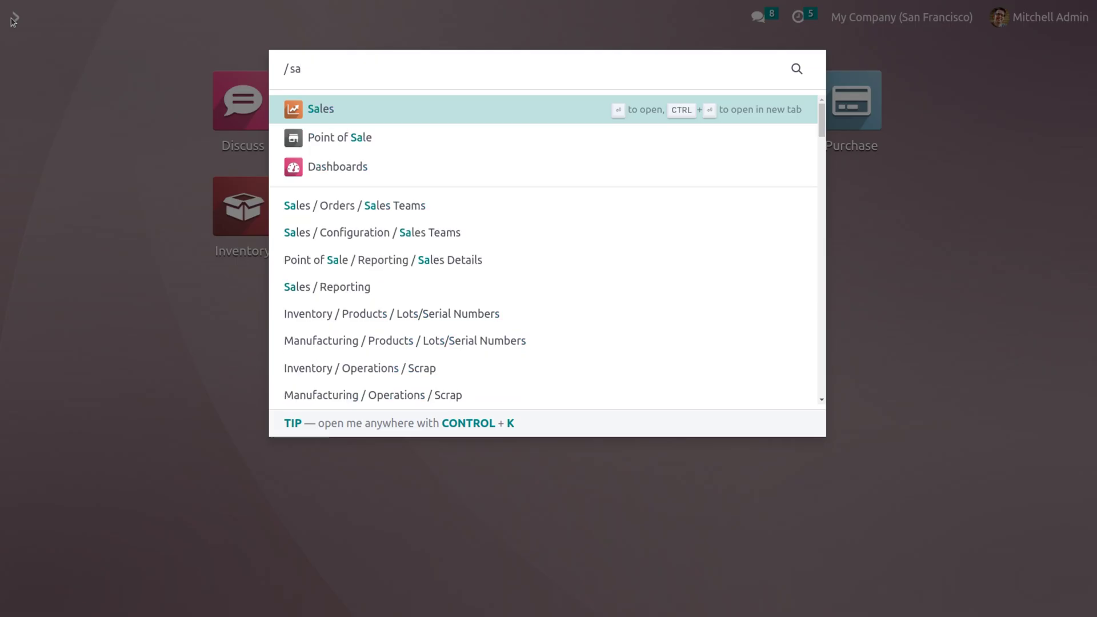
key(Return)
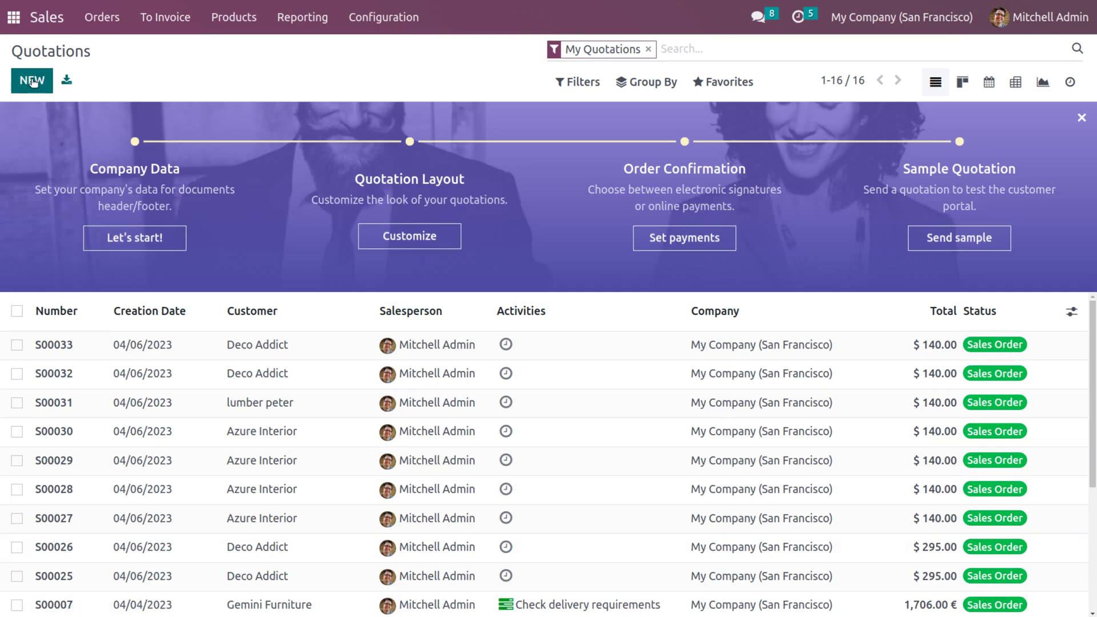
click(33, 82)
click(251, 236)
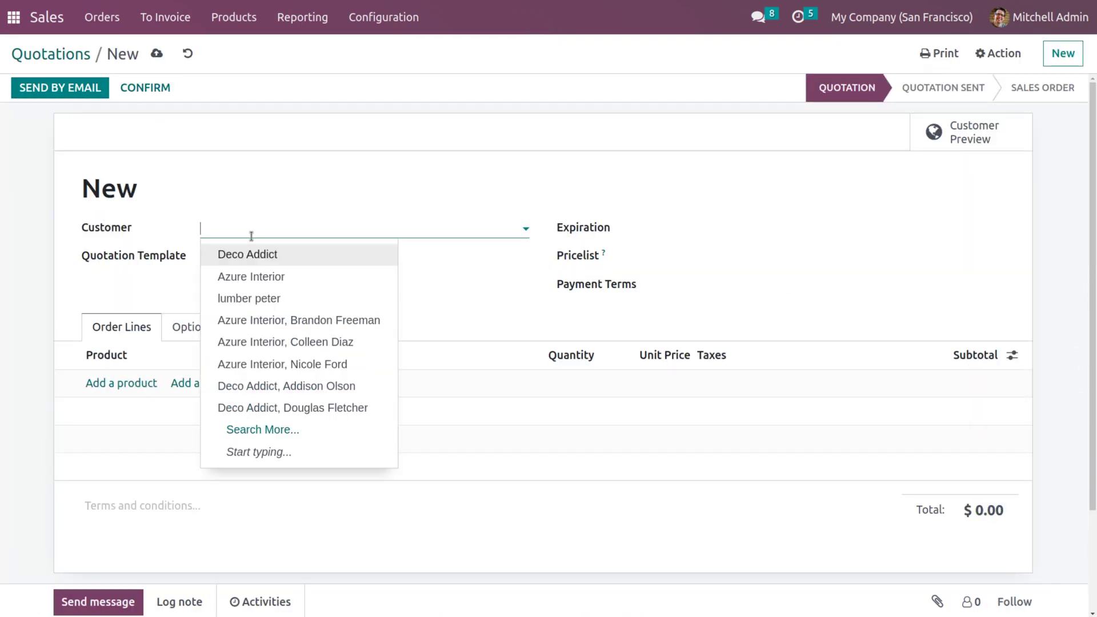
click(259, 264)
Add one Cabinet with Doors, confirm order S00034, and open its delivery WH/OUT/00023
click(129, 402)
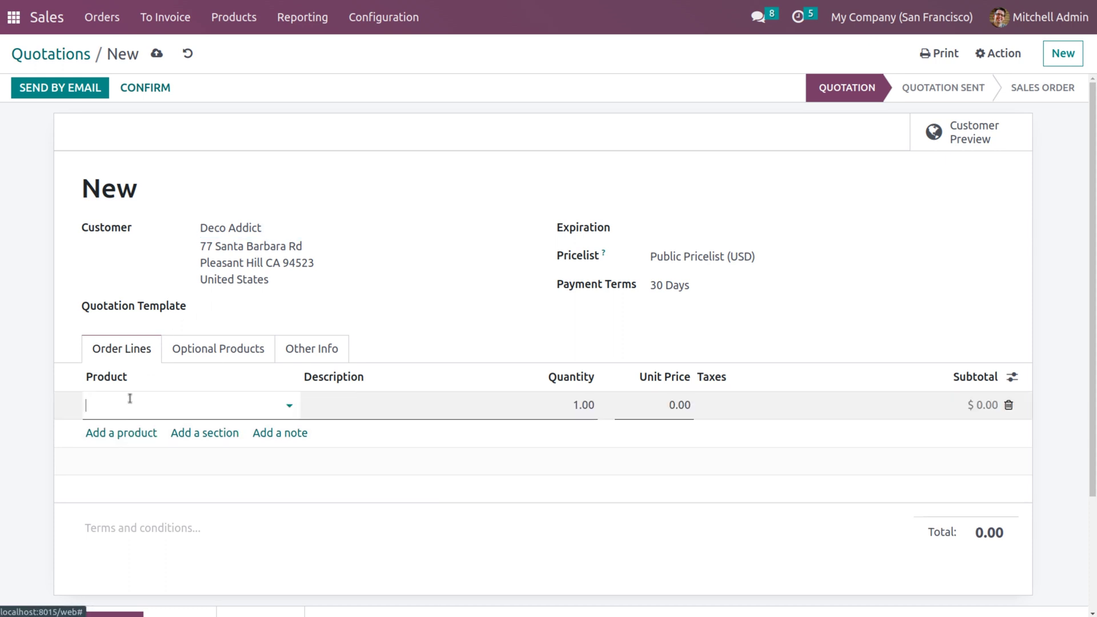
click(130, 400)
click(234, 251)
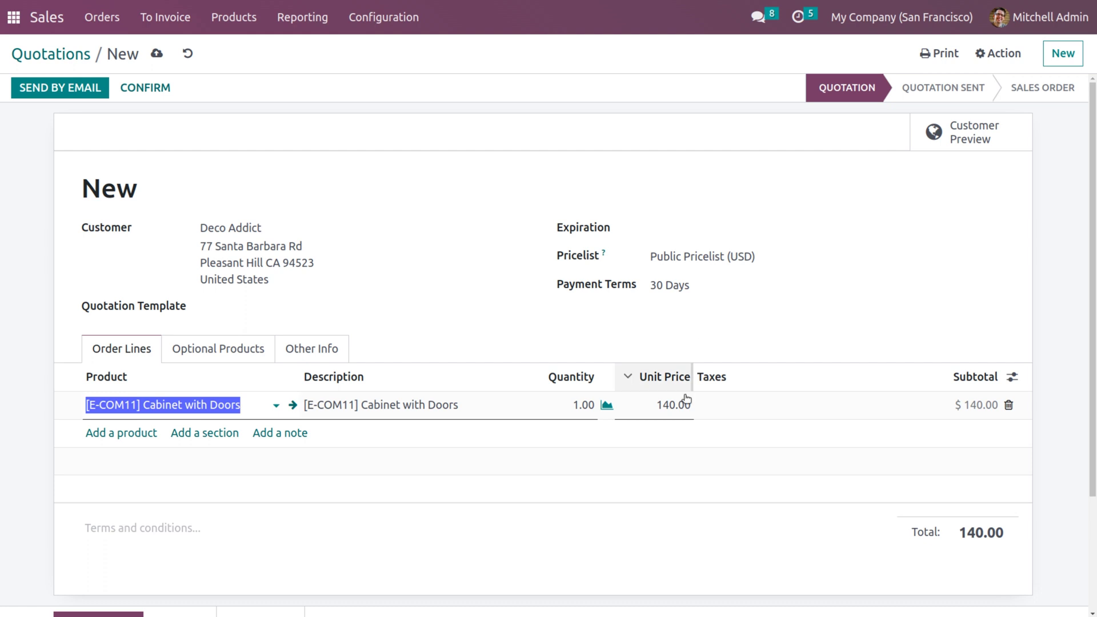
click(336, 136)
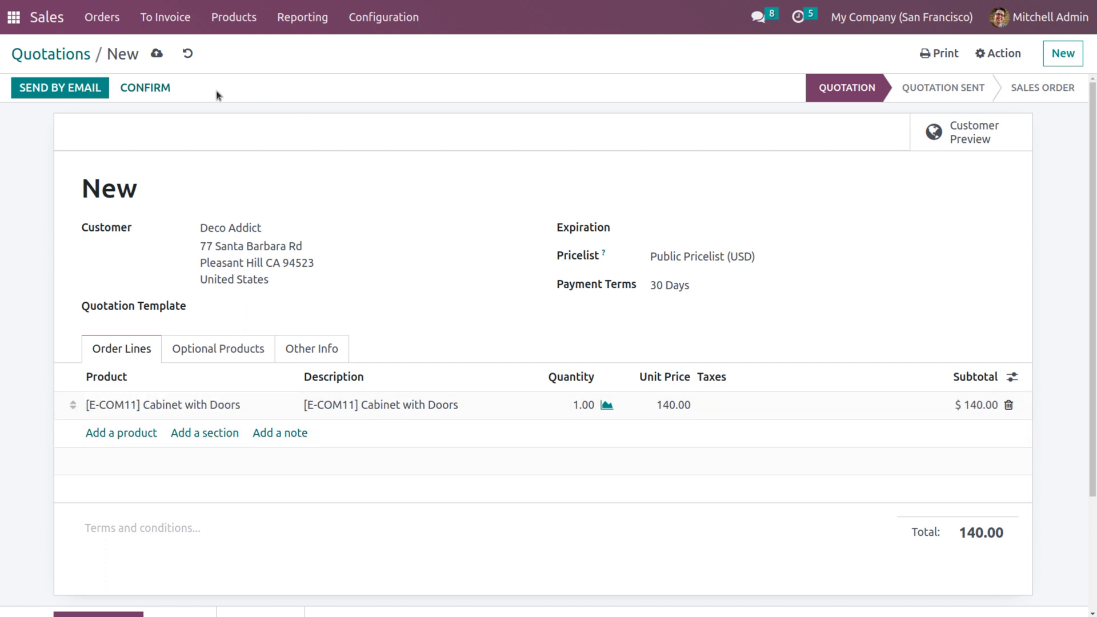
click(147, 86)
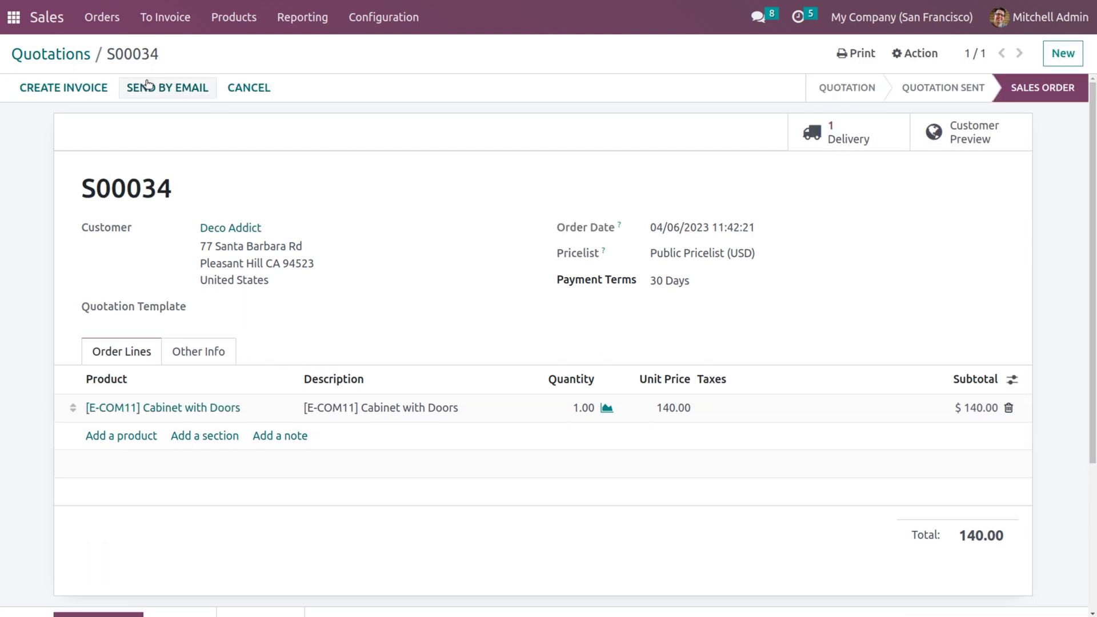
click(860, 135)
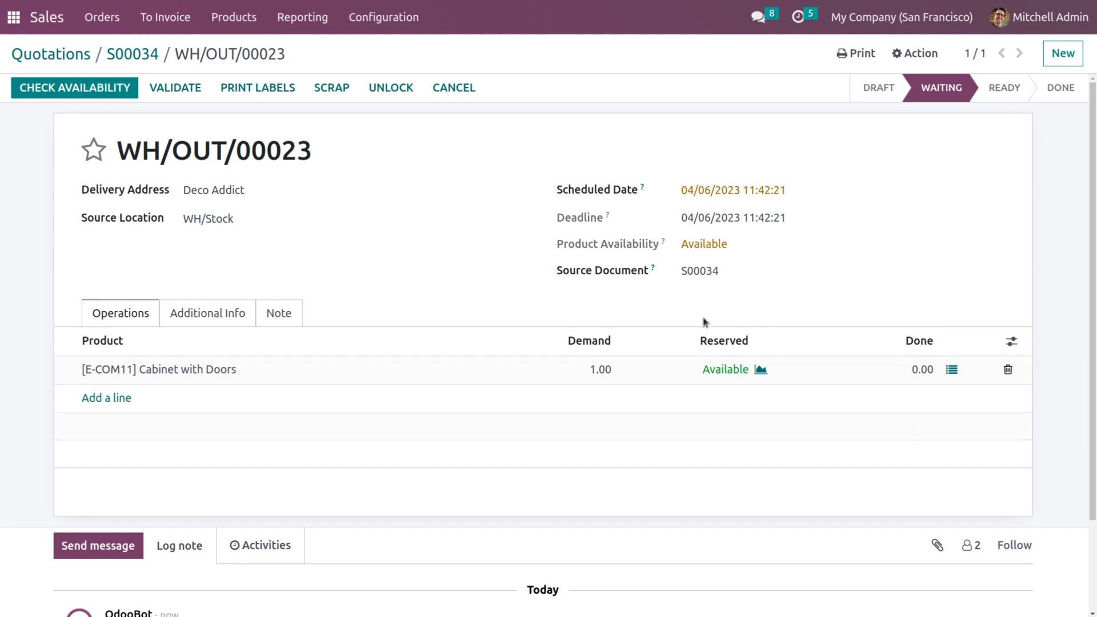
Reserve the cabinet via Check Availability, set quantities, and validate WH/OUT/00023
click(88, 91)
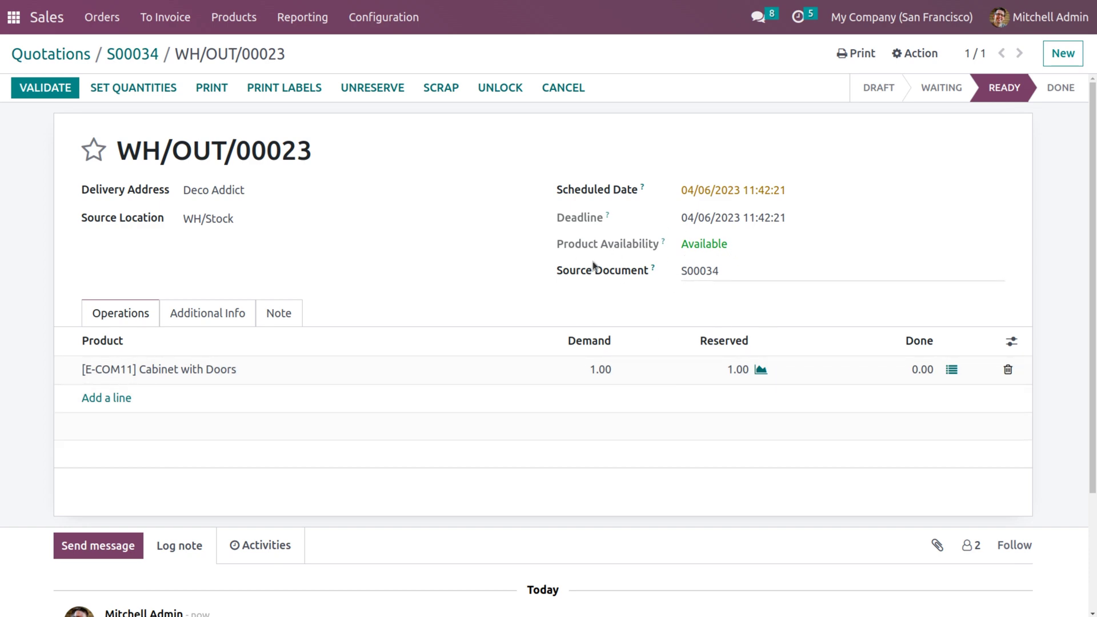
click(145, 88)
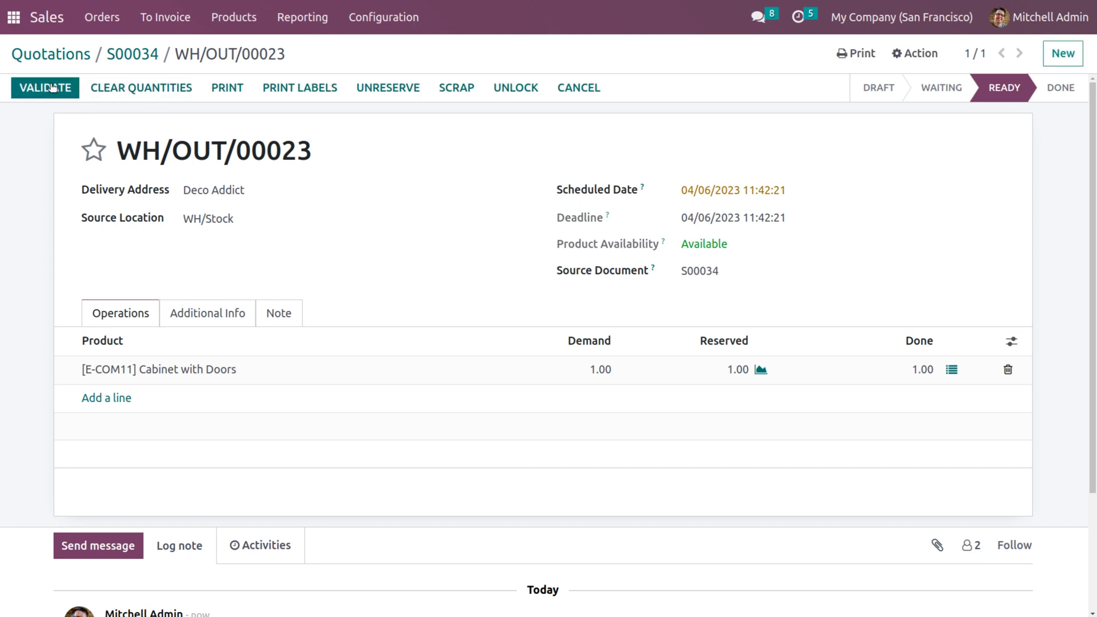
click(50, 87)
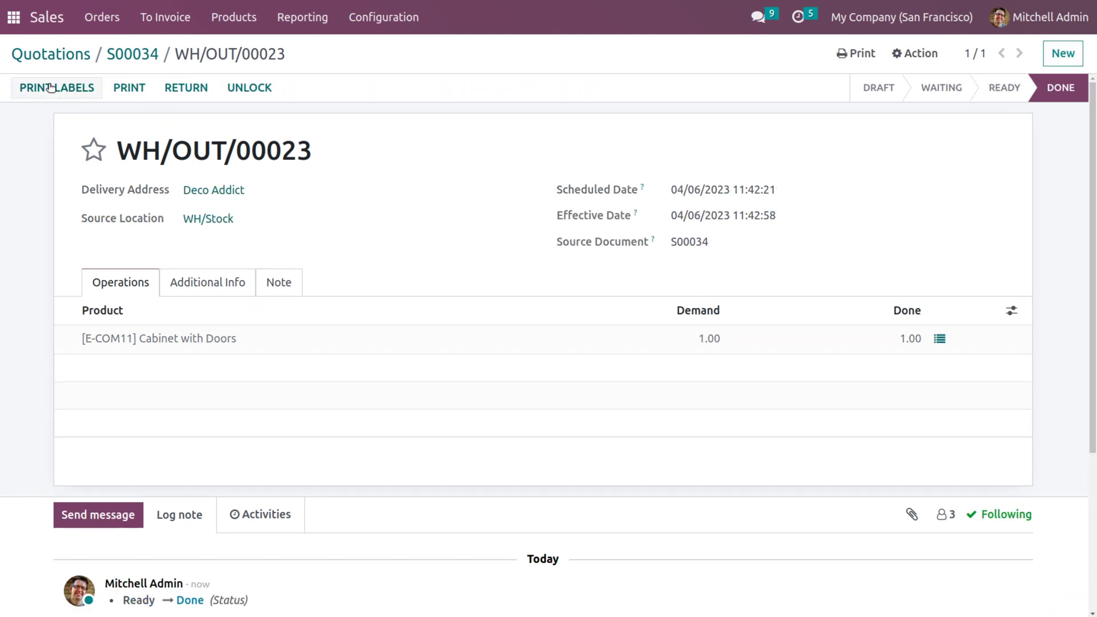
click(14, 18)
Switch Delivery Orders reservation to Before scheduled date, then show the Inventory products list
text(in)
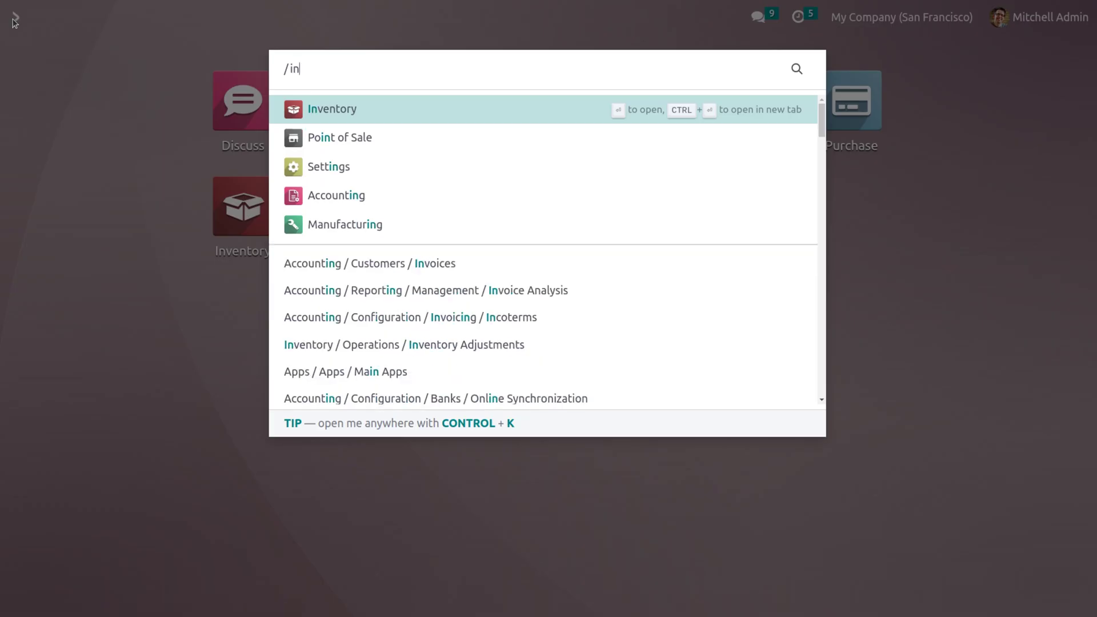
key(Return)
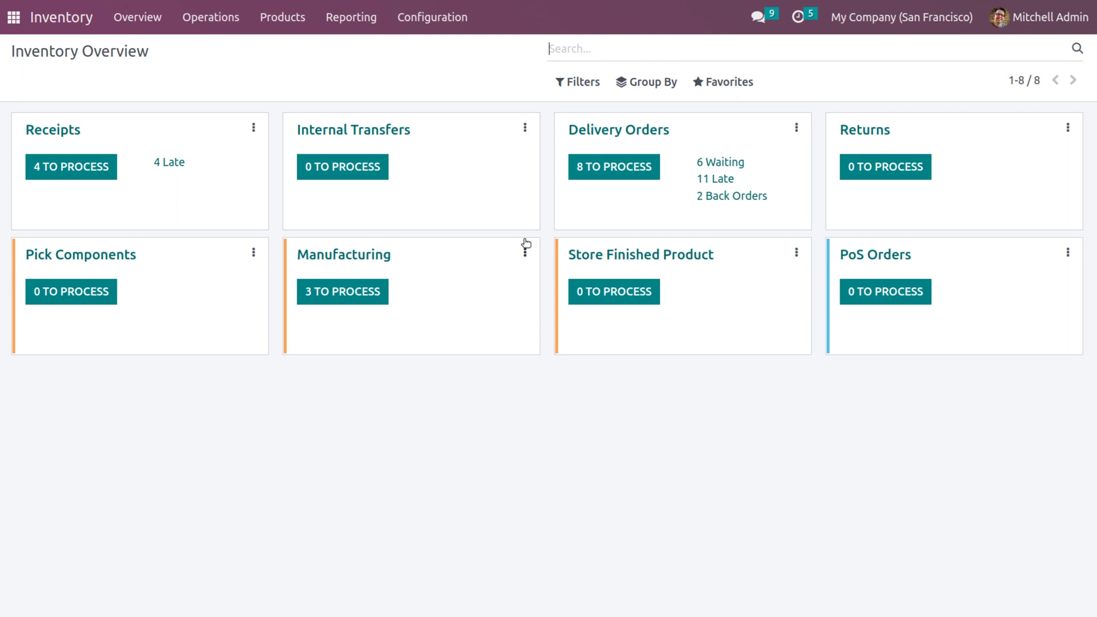
click(796, 128)
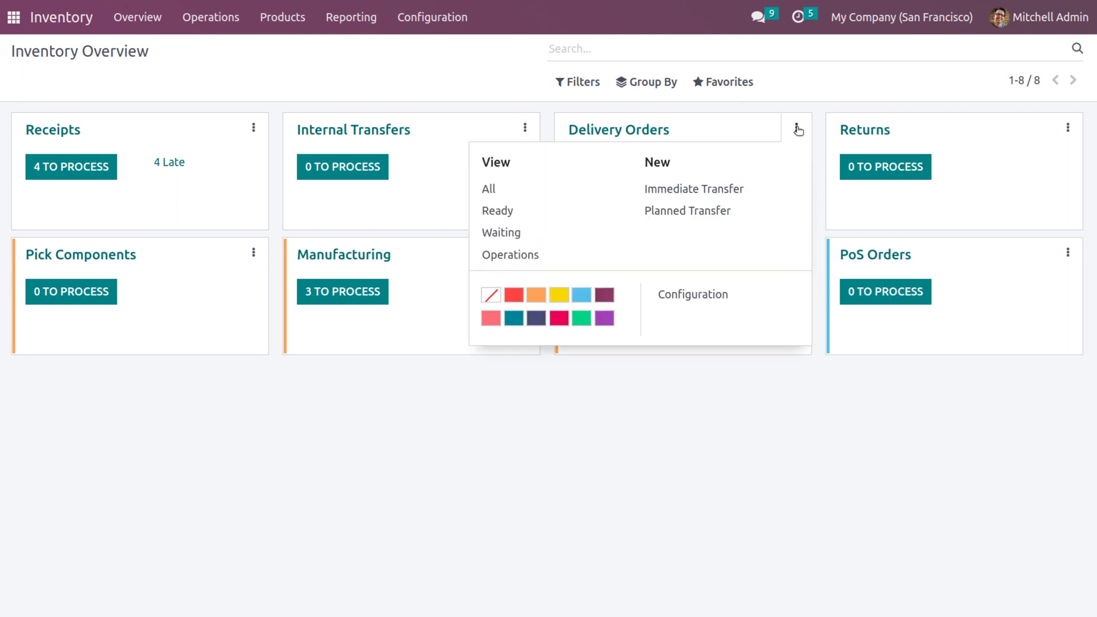
click(693, 291)
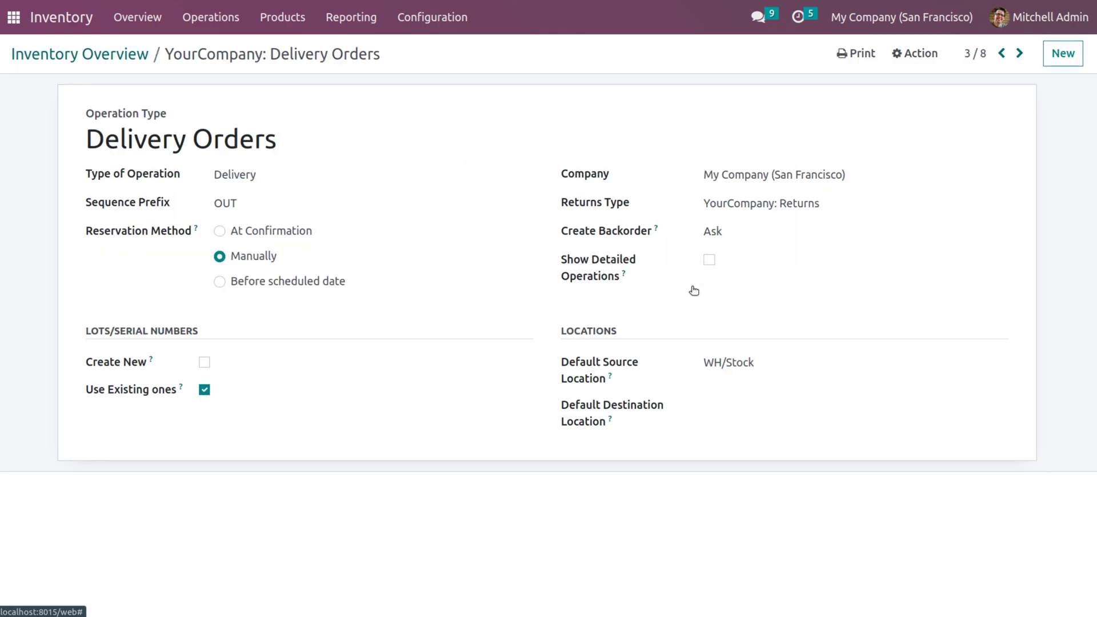
click(220, 282)
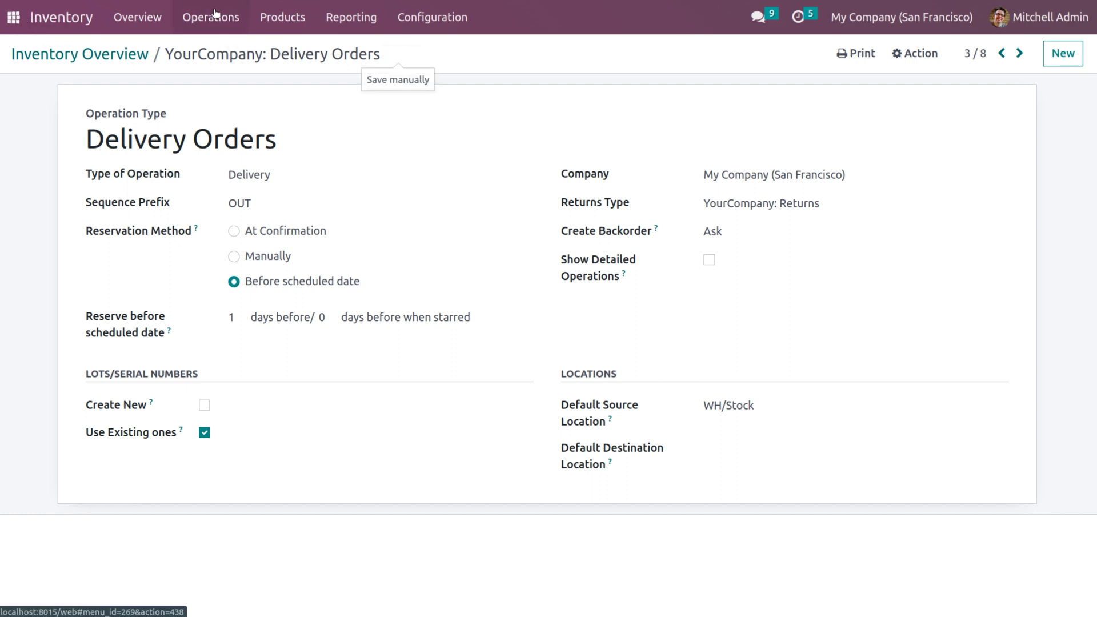
click(280, 20)
click(290, 50)
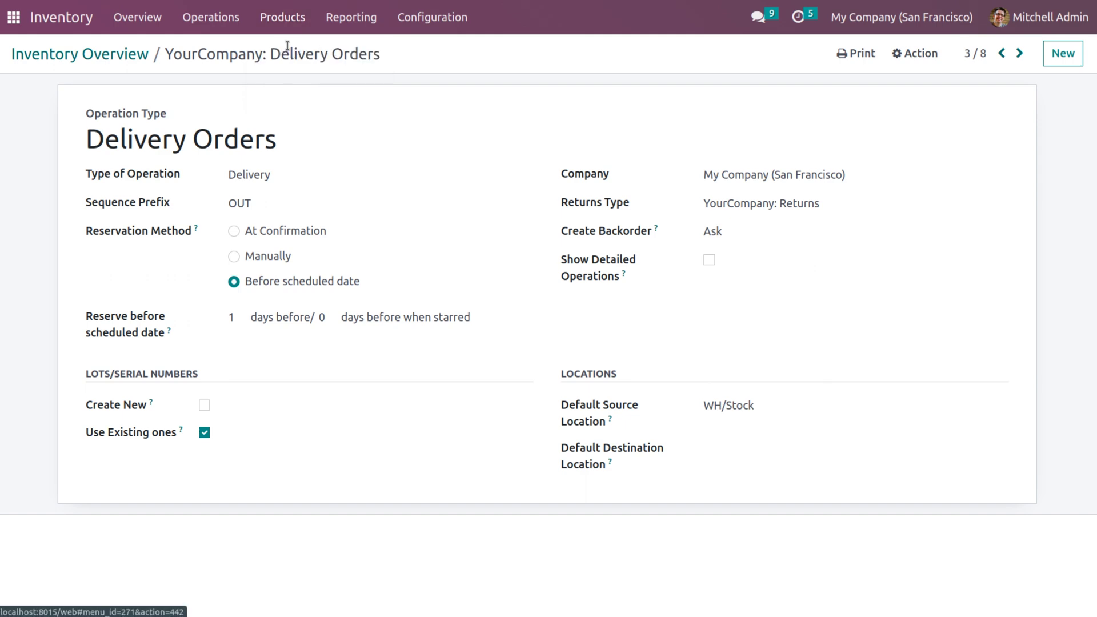
Set Cabinet with Doors' Customer Lead Time to 1 day, save, and return to the apps home screen
click(280, 233)
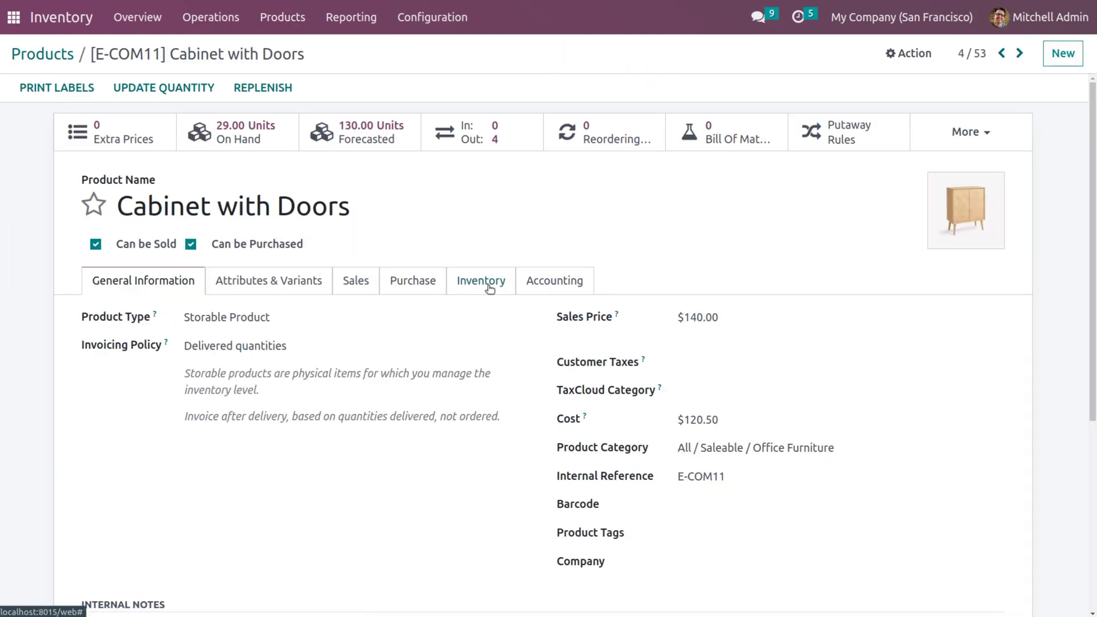
click(481, 286)
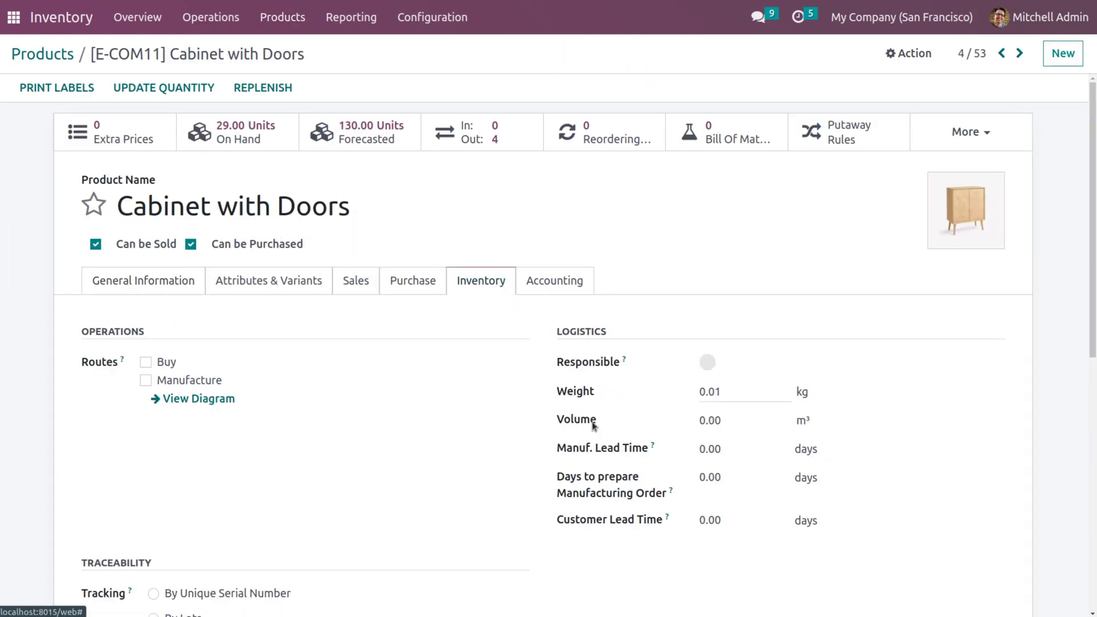
click(716, 518)
key(BackSpace)
key(BackSpace)
key(BackSpace)
key(BackSpace)
text(1)
mouse_move(669, 519)
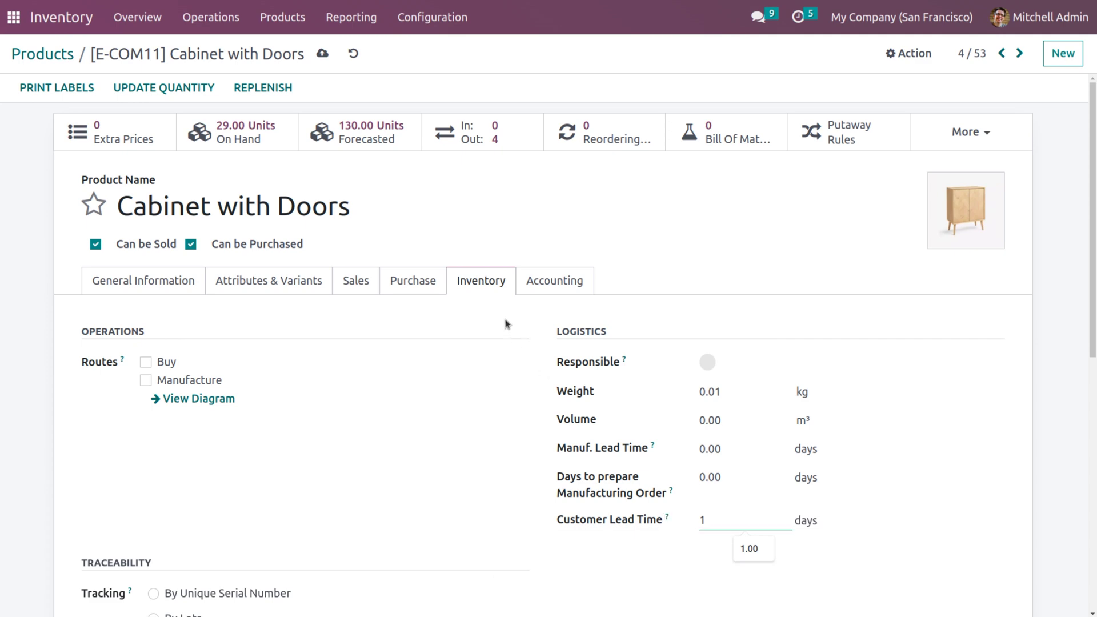
click(321, 52)
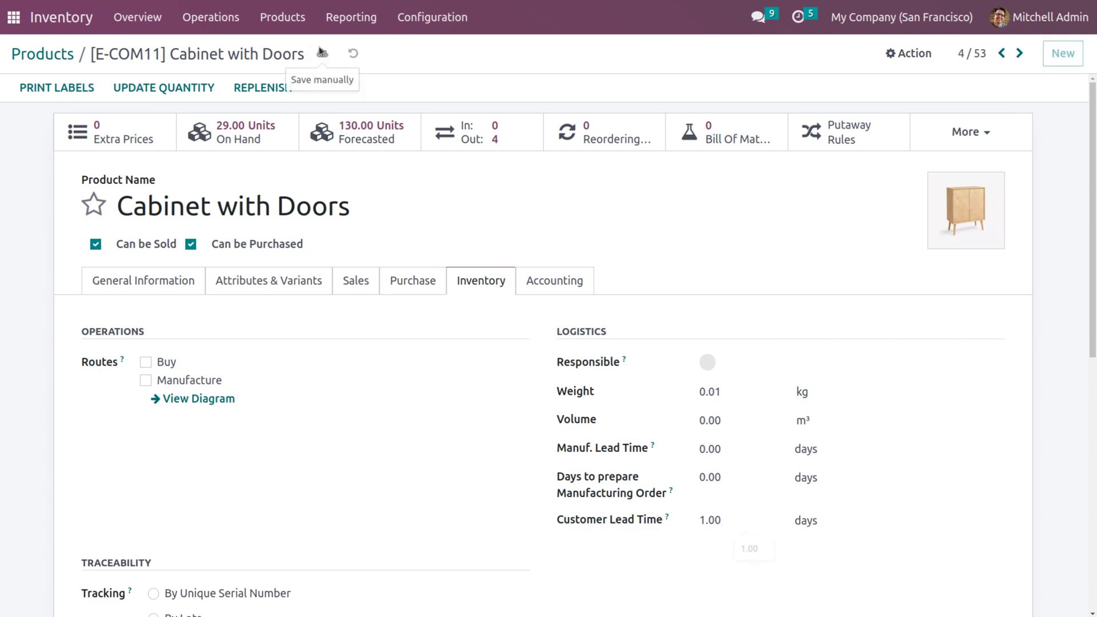
click(15, 18)
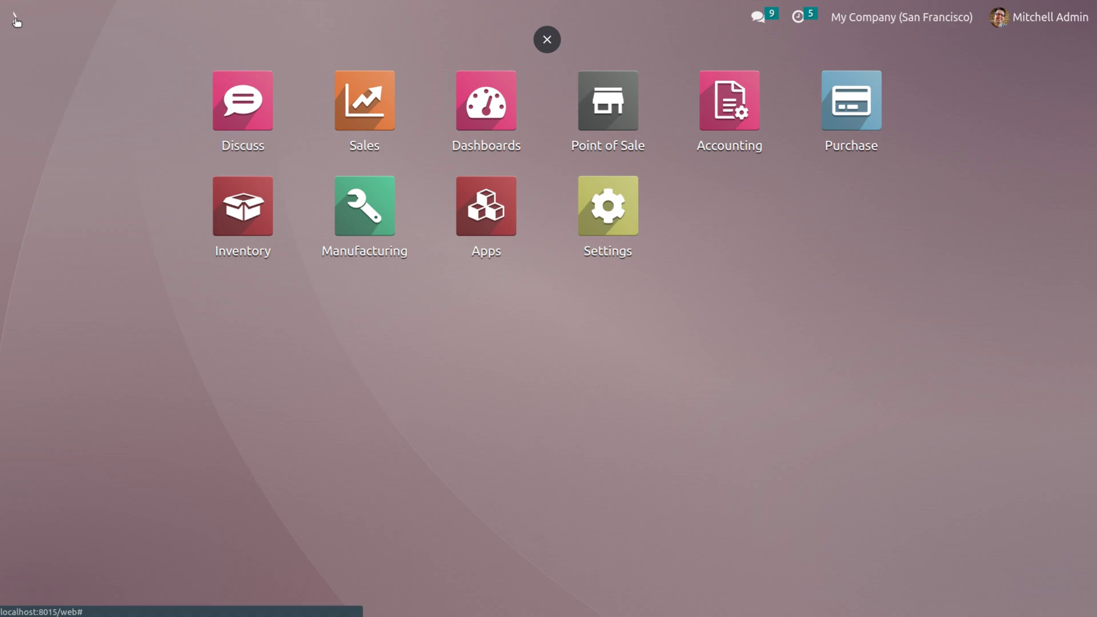
Start a new Sales quotation and pick the customer from the full customer list
text(sa)
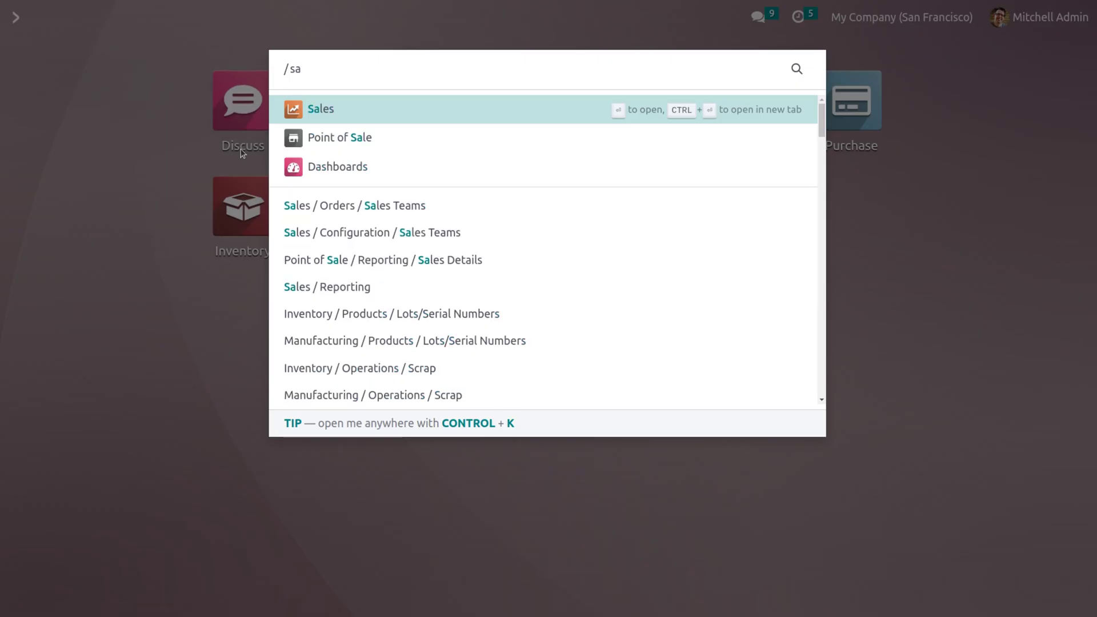
key(Return)
click(32, 81)
click(243, 227)
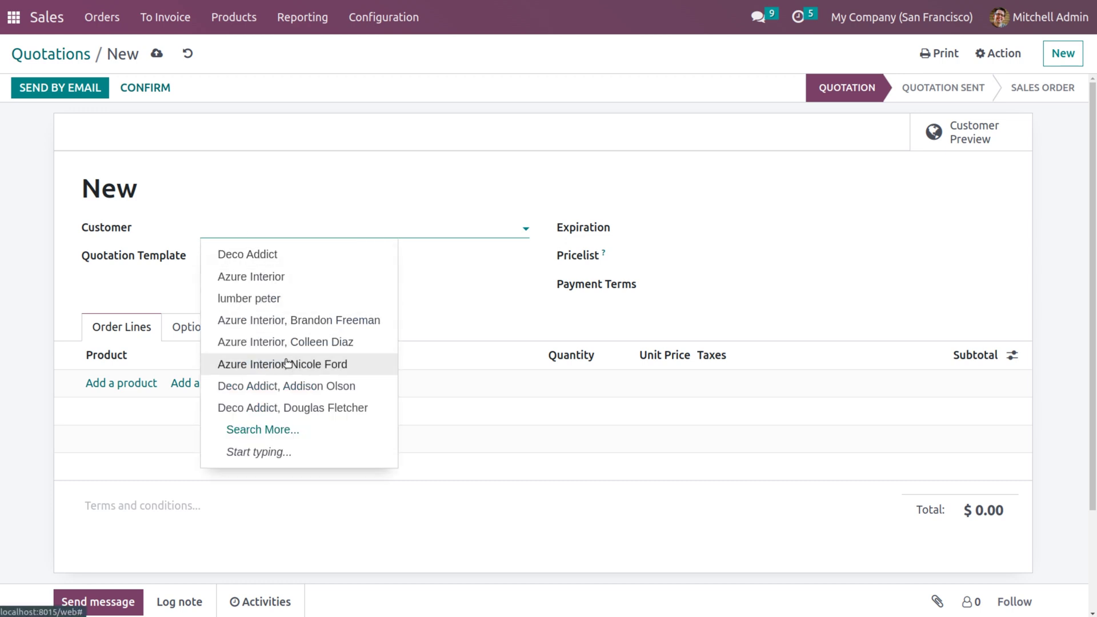
click(282, 430)
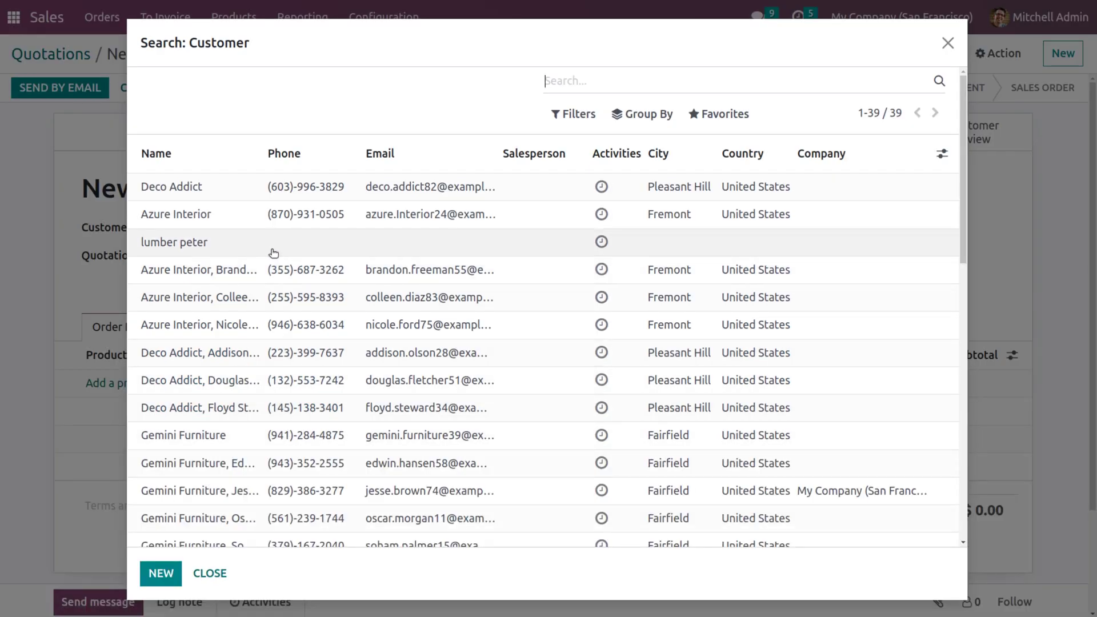
click(274, 249)
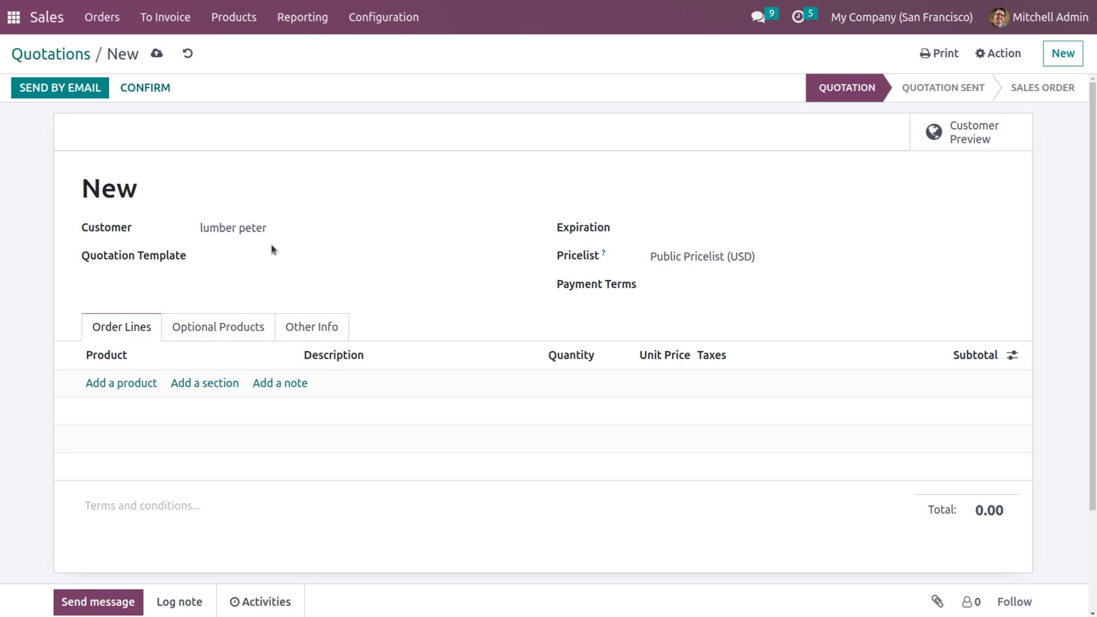
Add one Cabinet with Doors at 140.00 and confirm the order as S00035
click(130, 388)
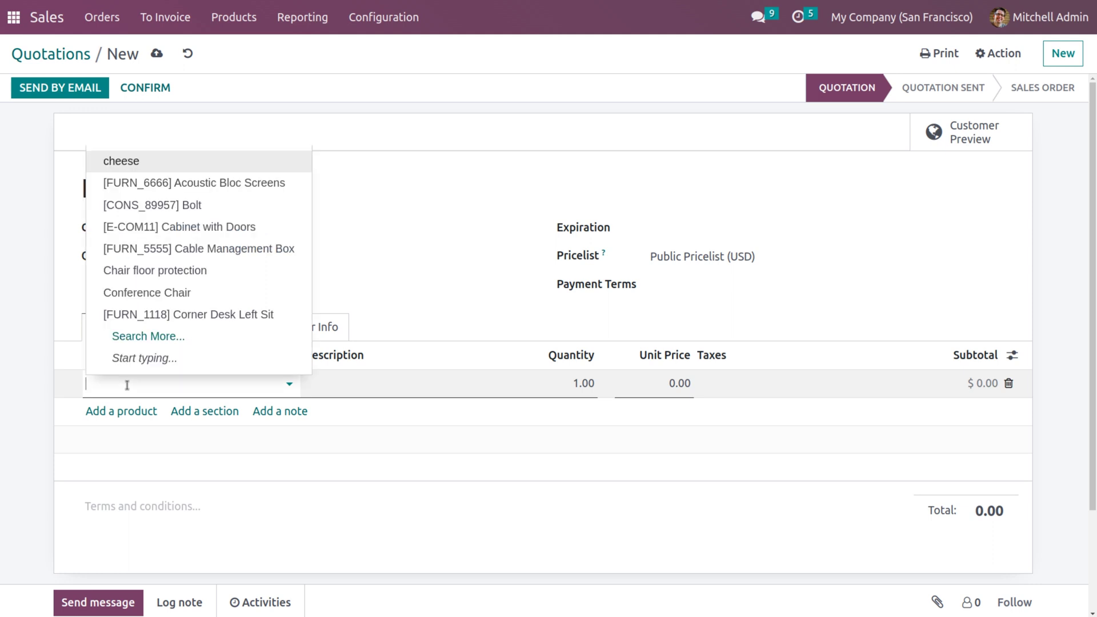
click(199, 236)
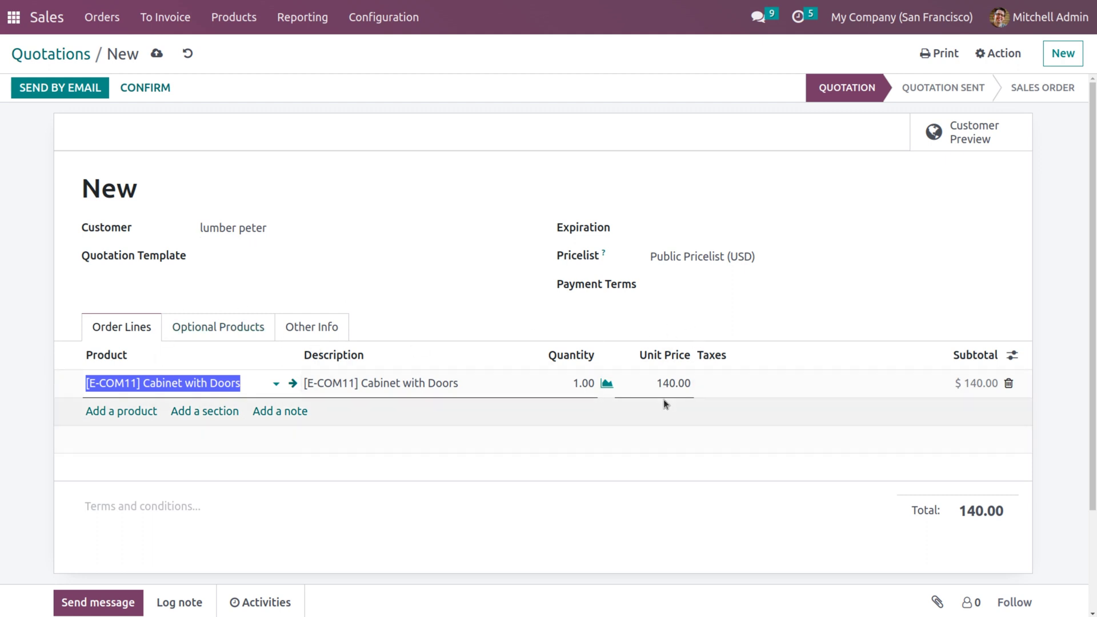
click(137, 90)
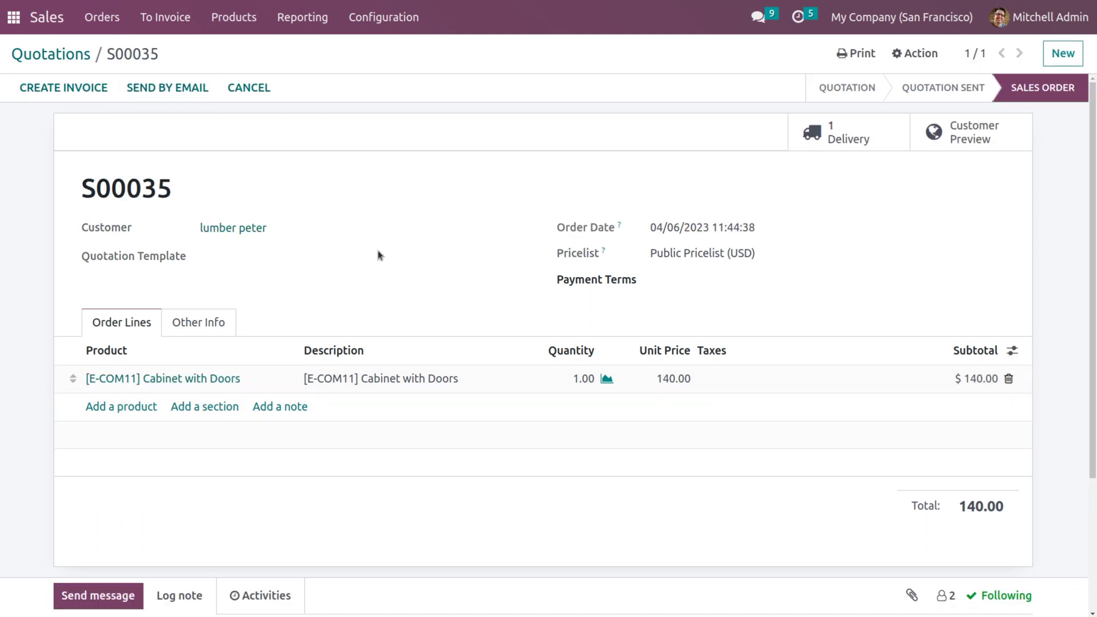
Record 1.00 done for Cabinet with Doors on WH/OUT/00024, save, and validate it
click(832, 143)
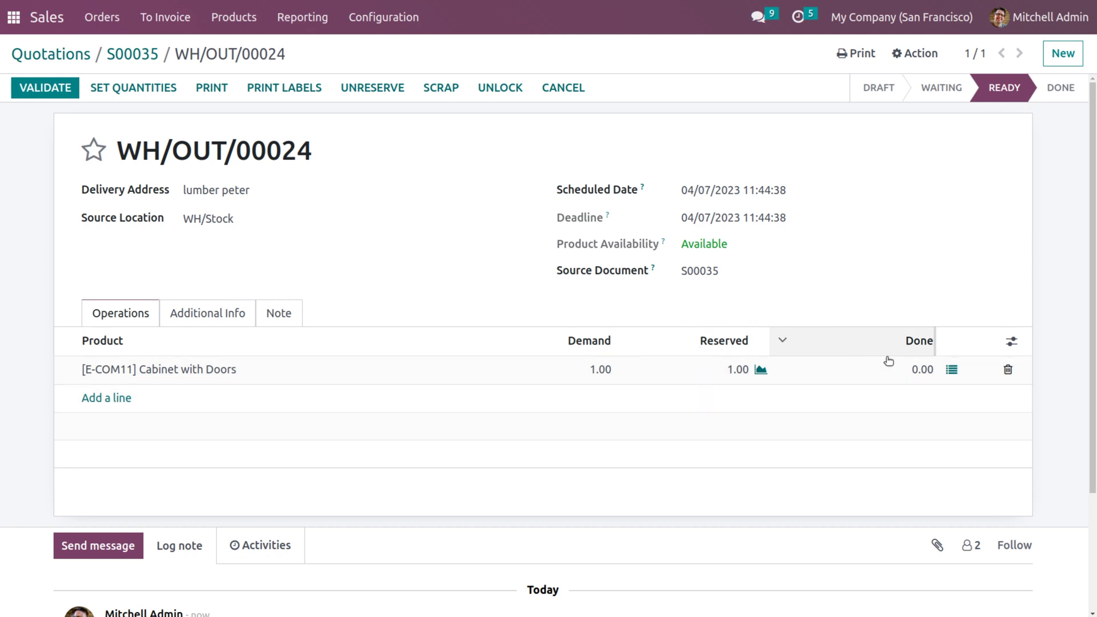
click(917, 369)
text(1)
click(217, 108)
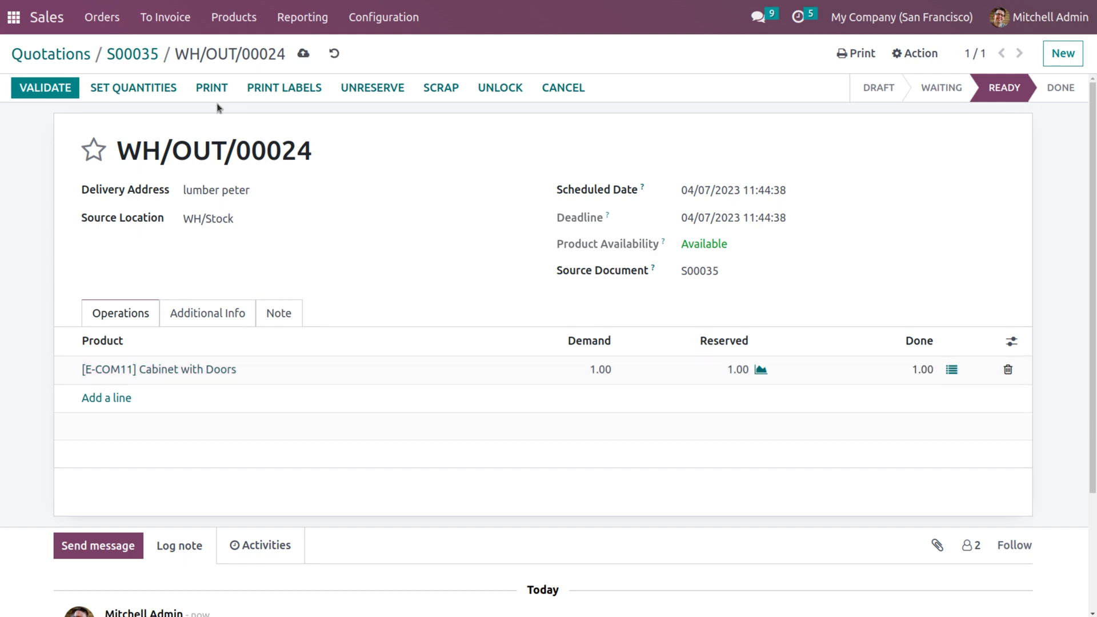
click(156, 88)
click(45, 87)
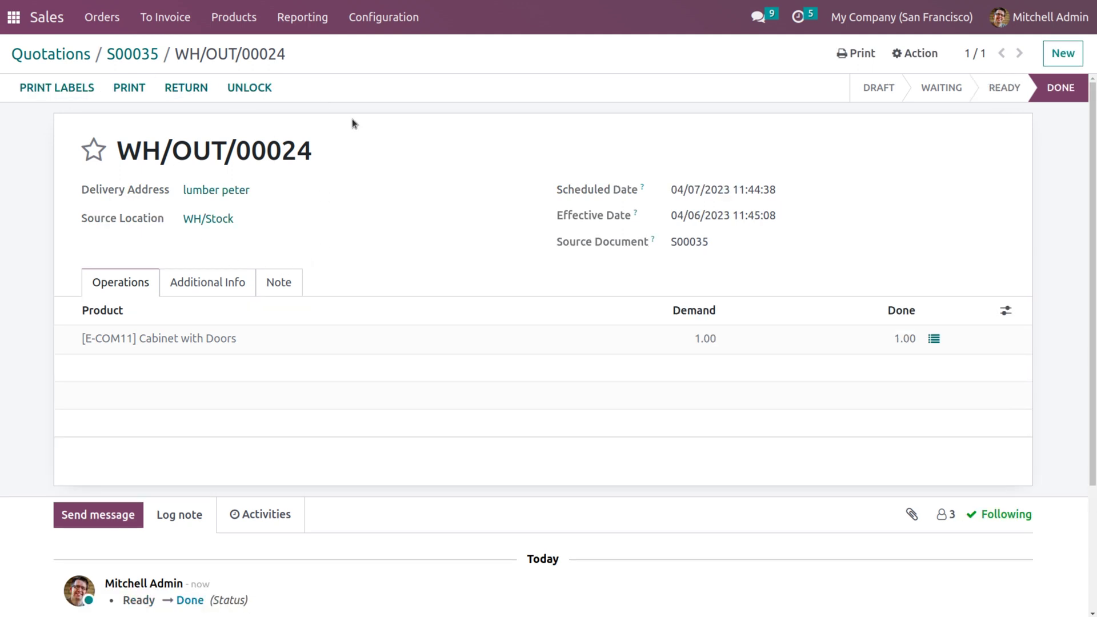